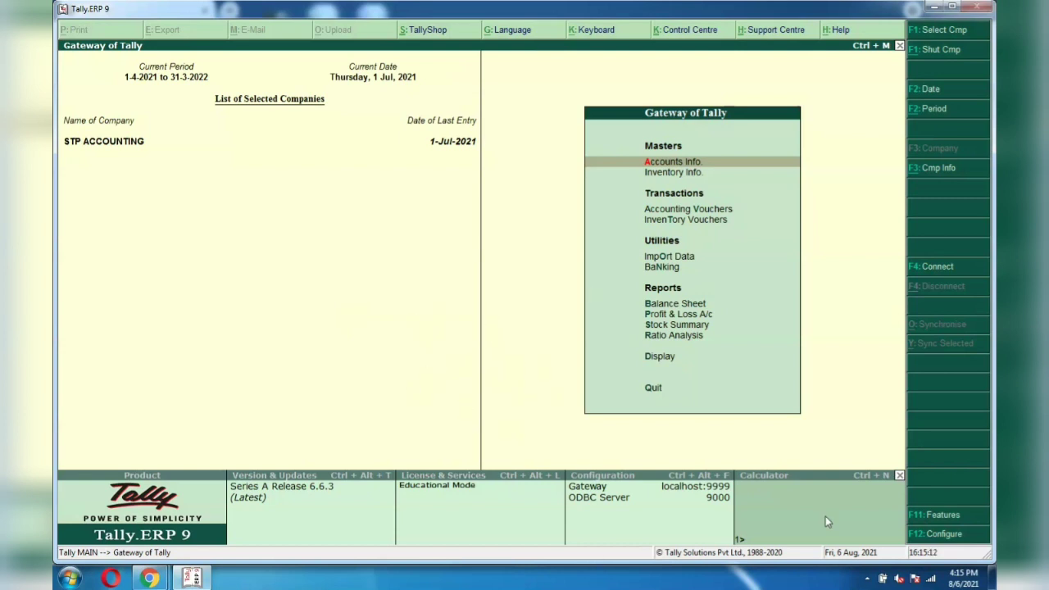
Step: Review the company's accounting features, keep Maintain bill-wise details at Yes, and accept the settings
left_click(938, 515)
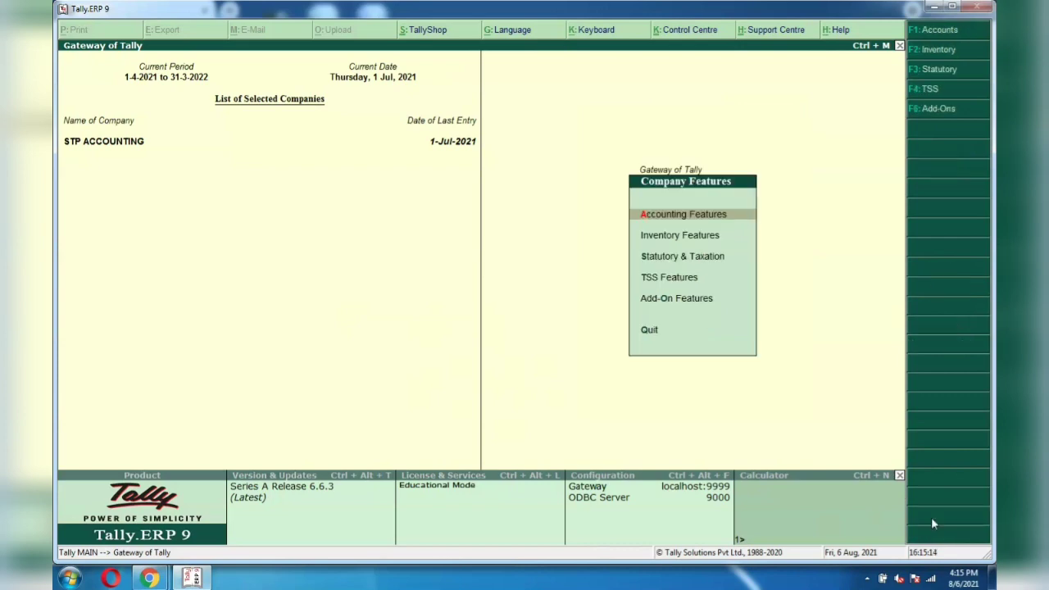
key("Return")
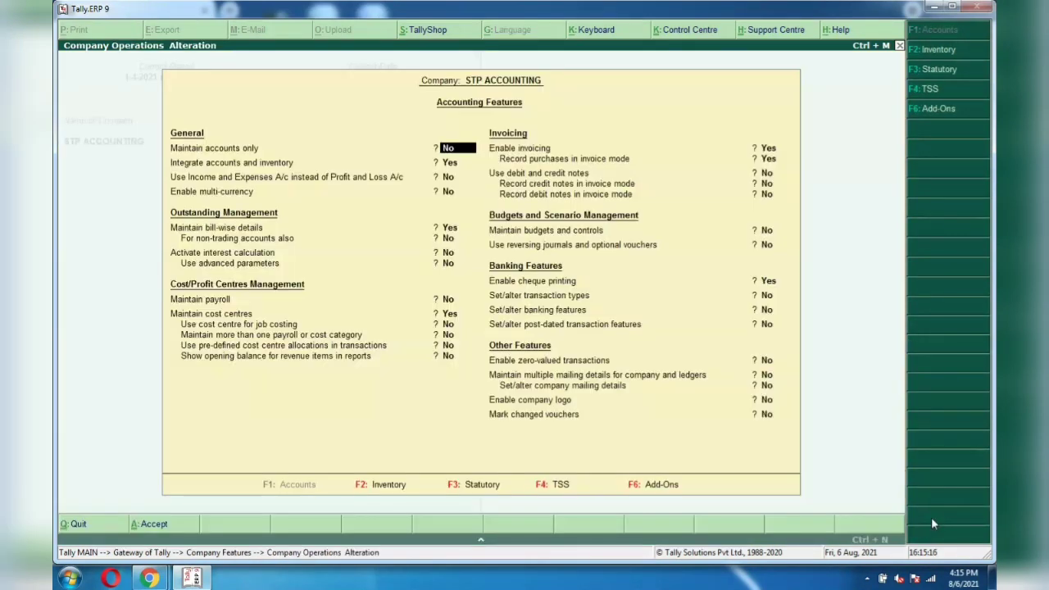
key("Return")
key("Return")
key("Return")
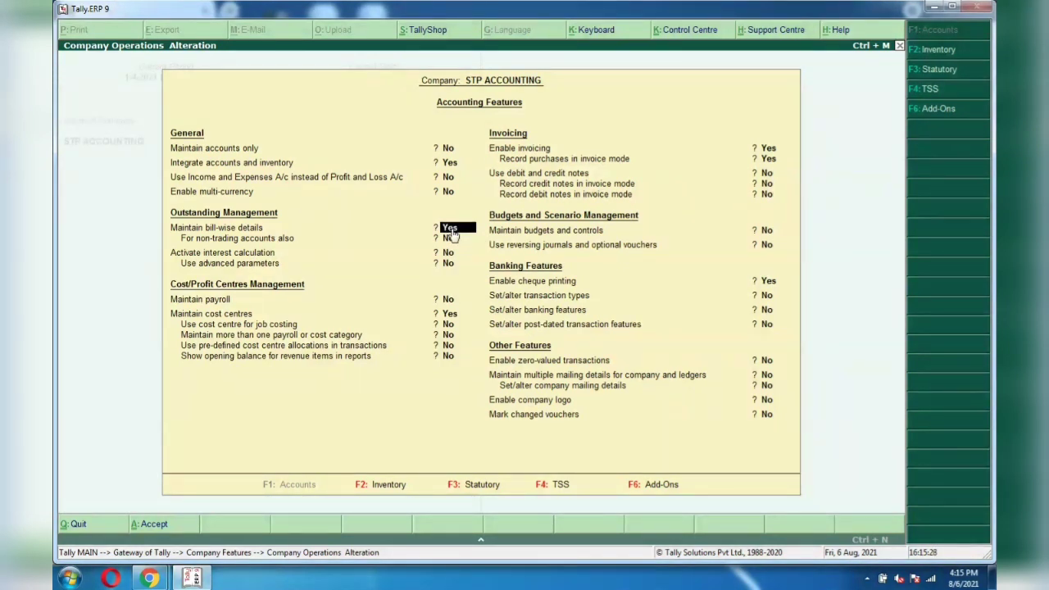
key("Return")
key("Return")
key("Return")
key("Return")
key("Return")
key("Return")
key("Return")
key("Return")
key("Return")
key("Return")
key("Return")
key("Return")
key("Return")
key("Return")
key("Return")
key("Return")
key("Return")
key("Return")
key("Return")
key("Return")
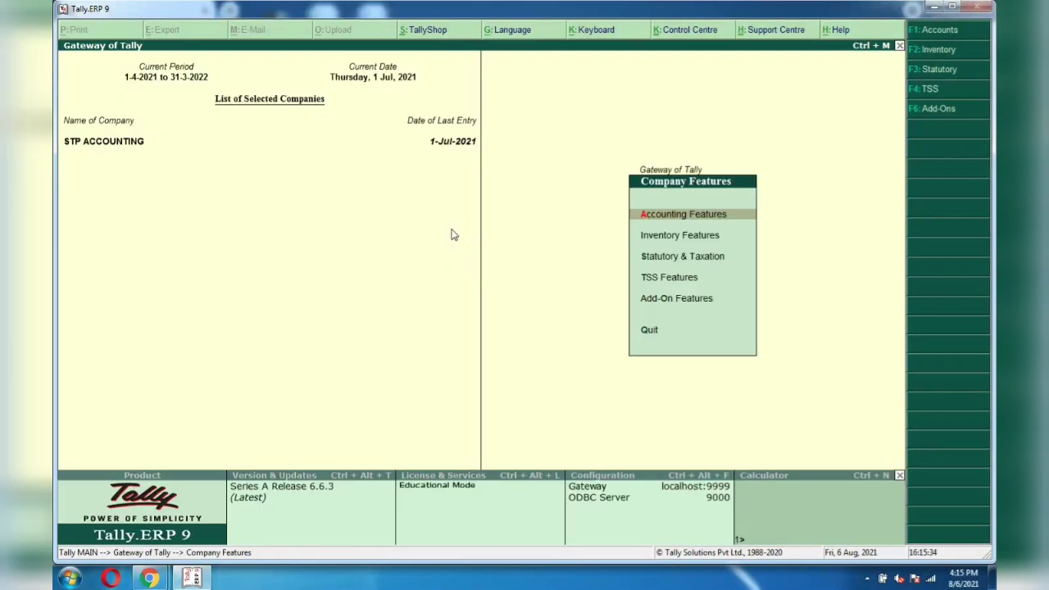
key("Escape")
key("Escape")
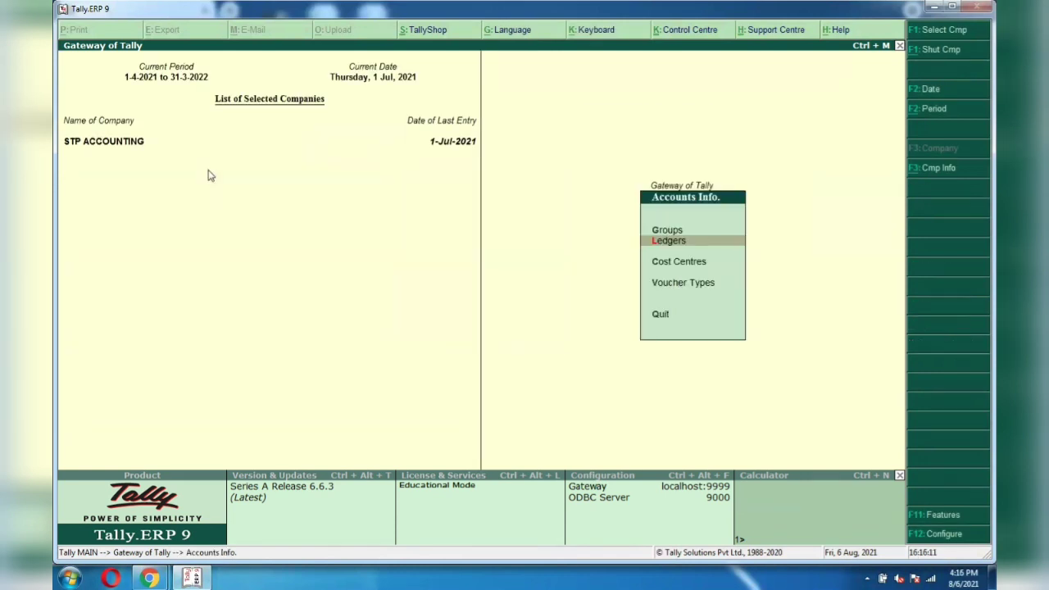
Step: Open the Customer A ledger for alteration and go to its default credit period
key("Return")
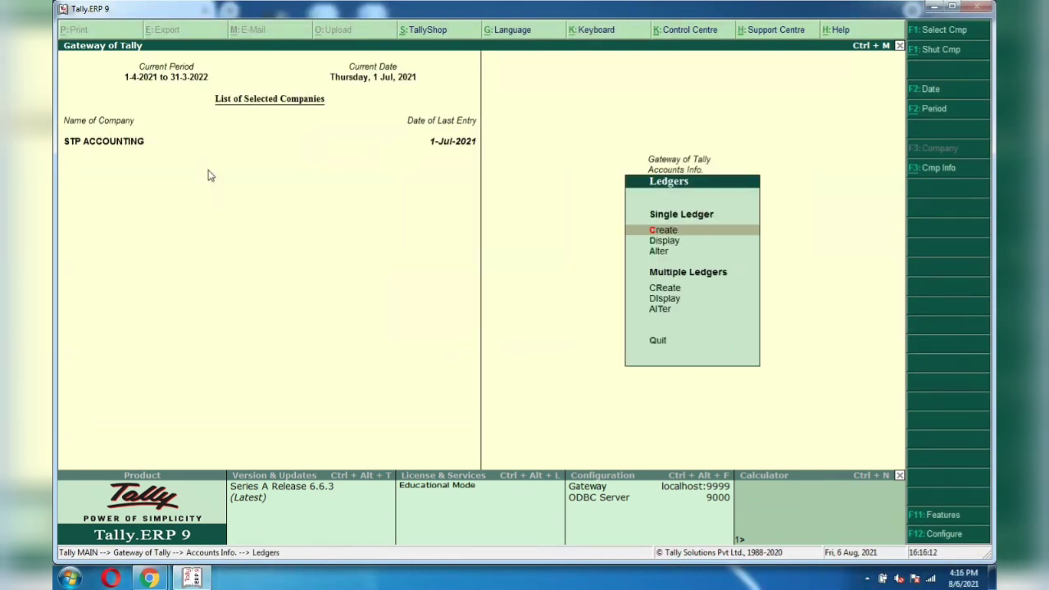
key("Down")
key("Down")
key("Up")
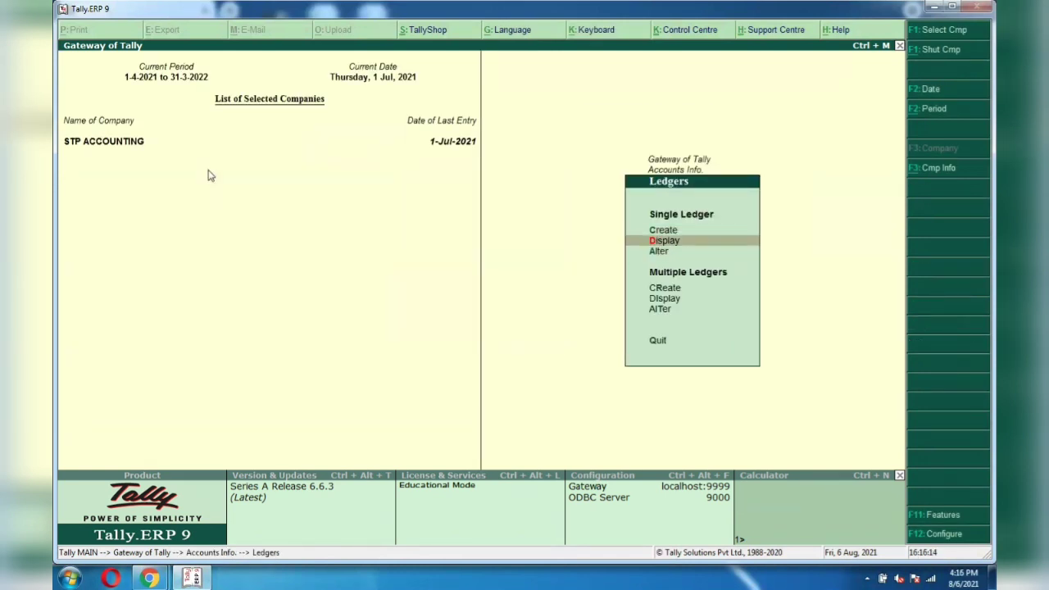
key("Down")
key("Return")
key("Down")
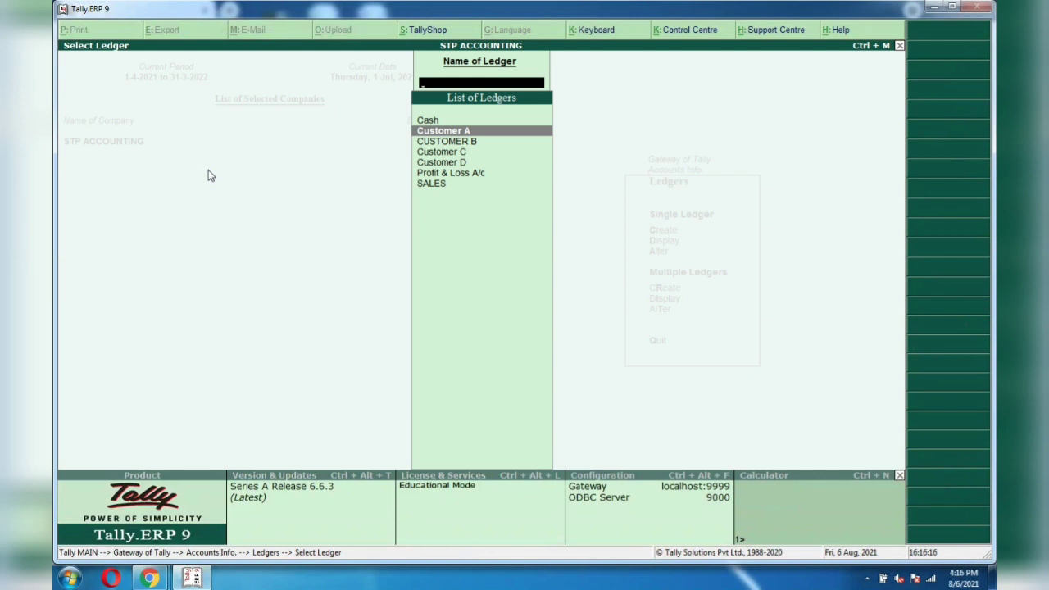
key("Return")
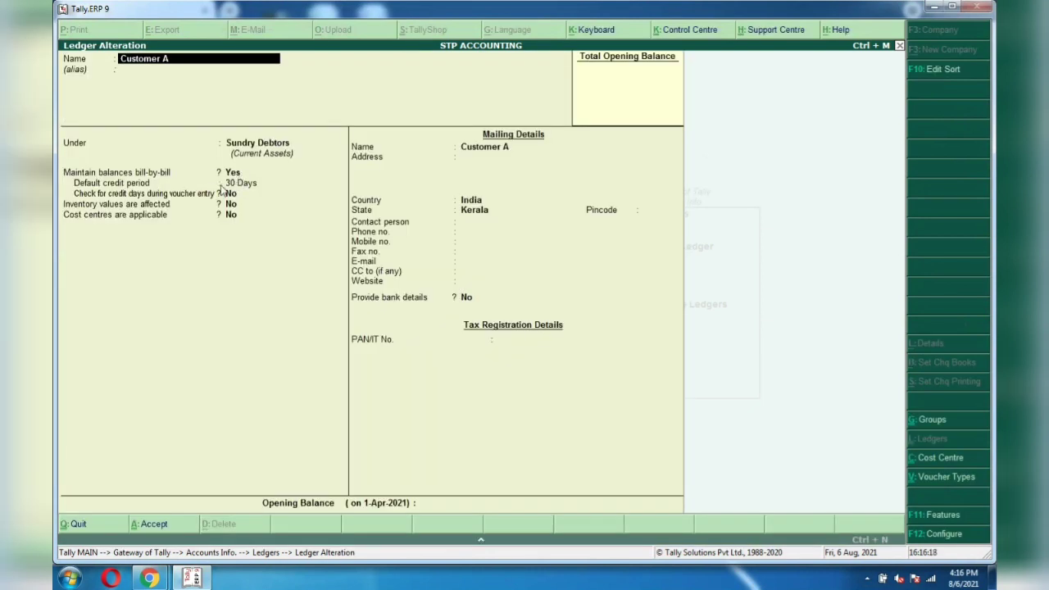
left_click(244, 184)
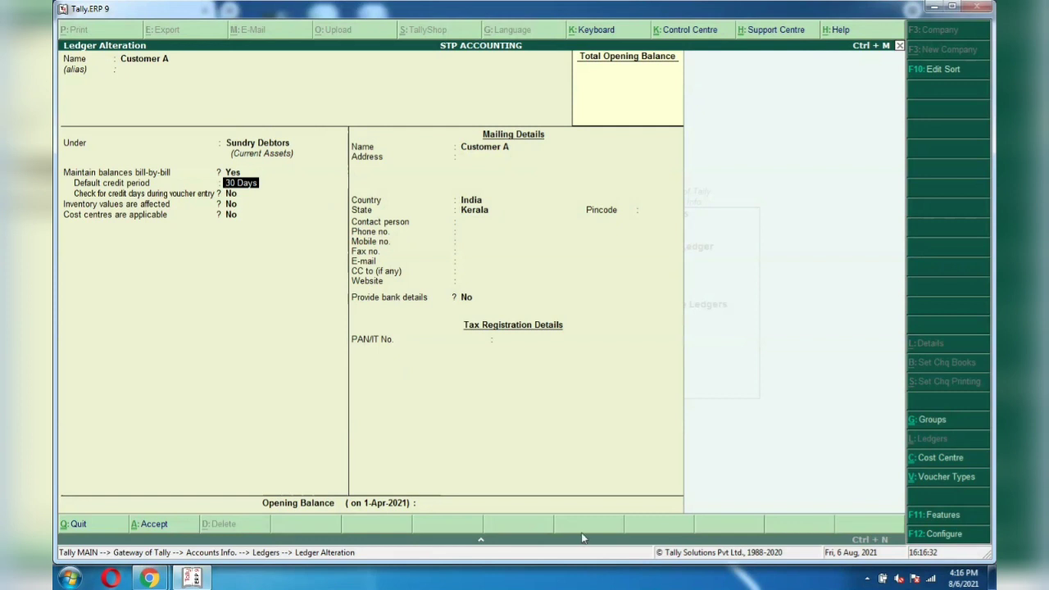
Step: Check the Maintain bill-wise details option in the accounting features and quit without saving
left_click(916, 518)
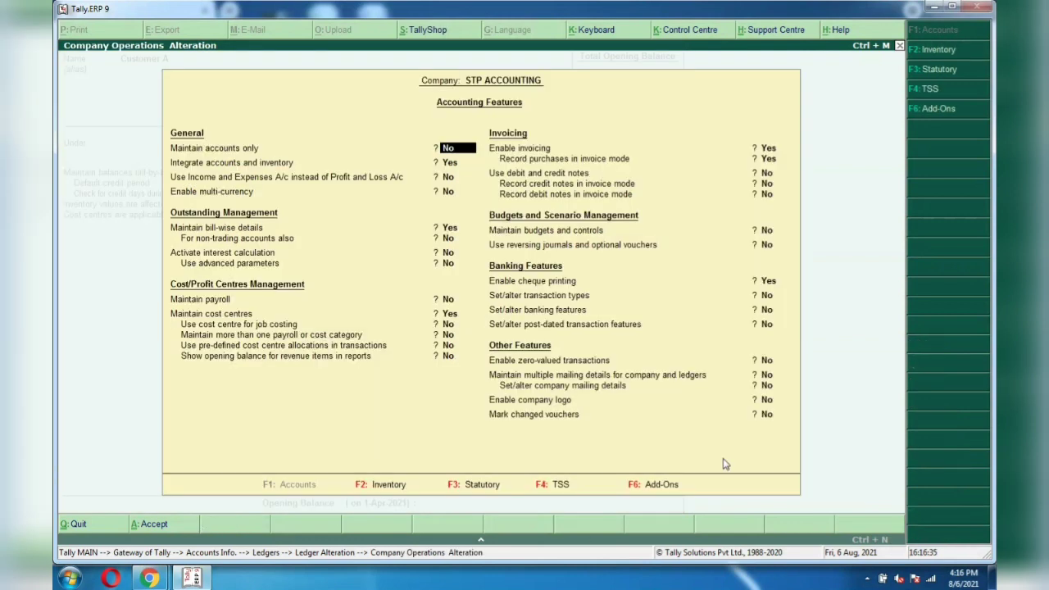
left_click(449, 229)
key("Escape")
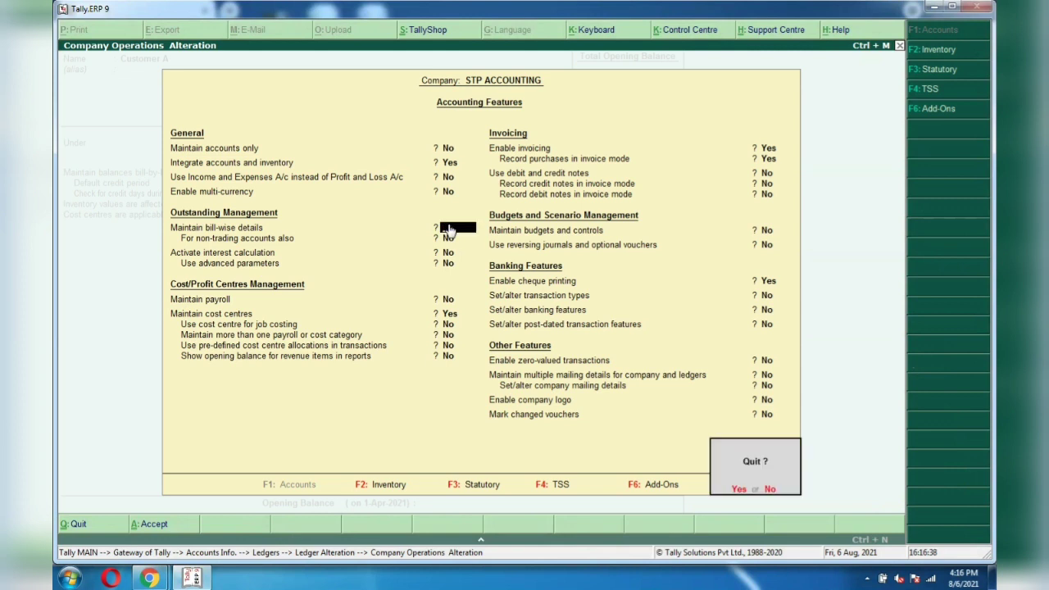
key("Return")
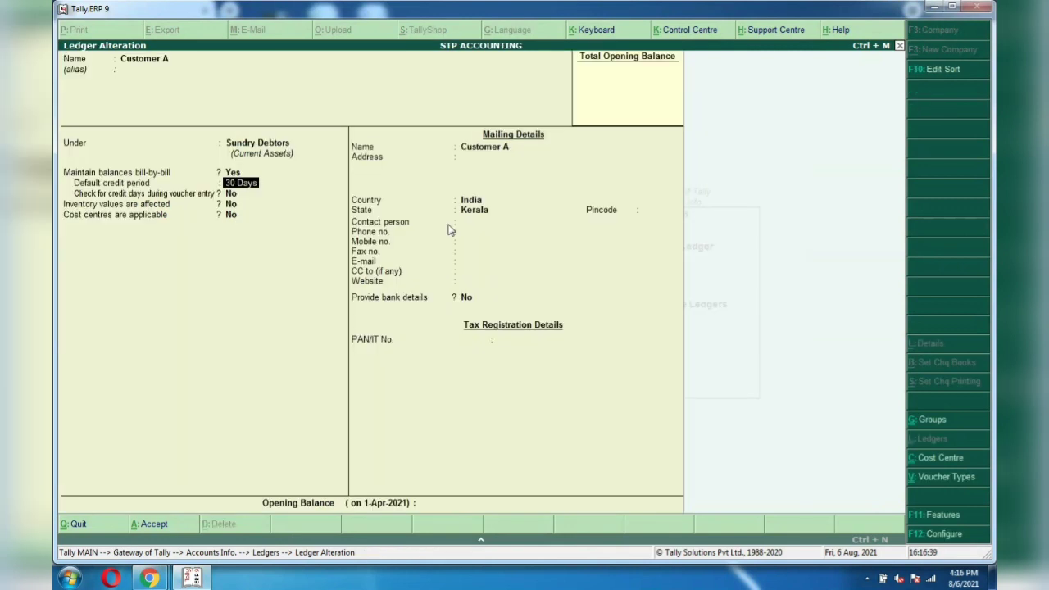
Step: Check Customer A's bill-by-bill and default credit period settings, accept the ledger and return to the Gateway of Tally
left_click(233, 175)
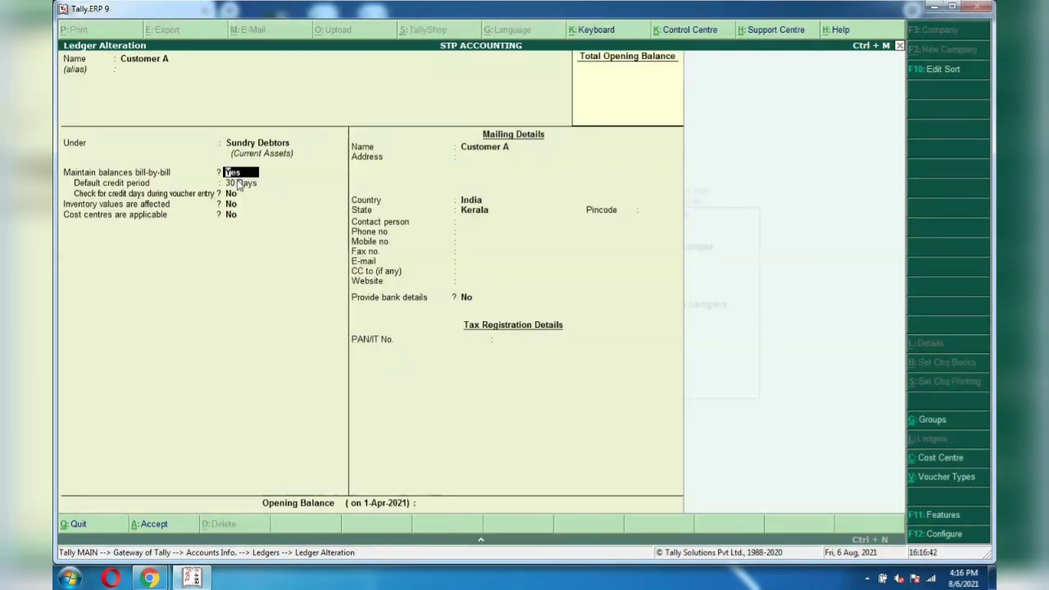
left_click(238, 187)
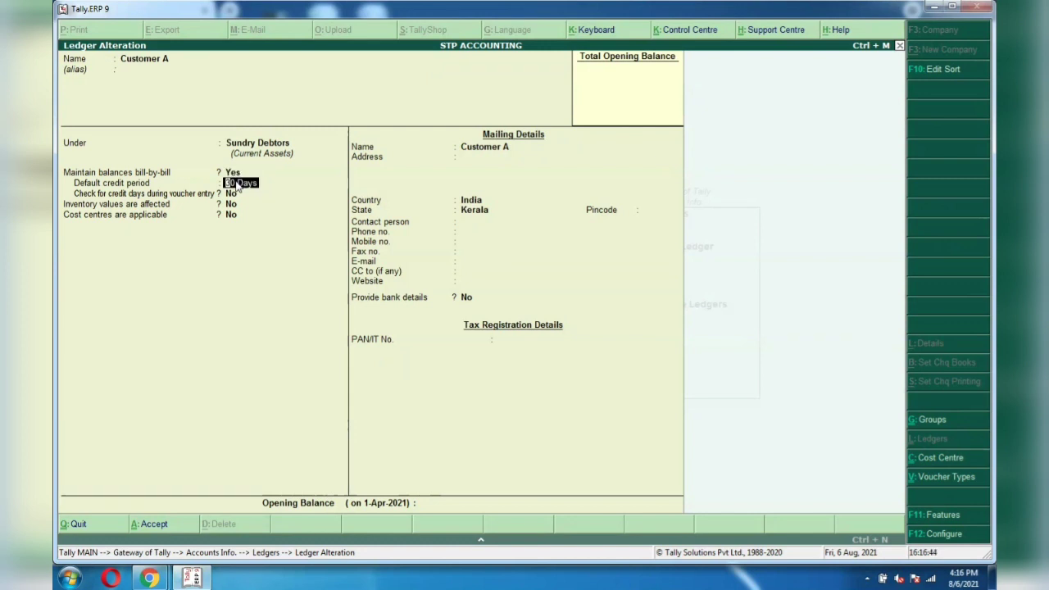
key("BackSpace")
key("ctrl+a")
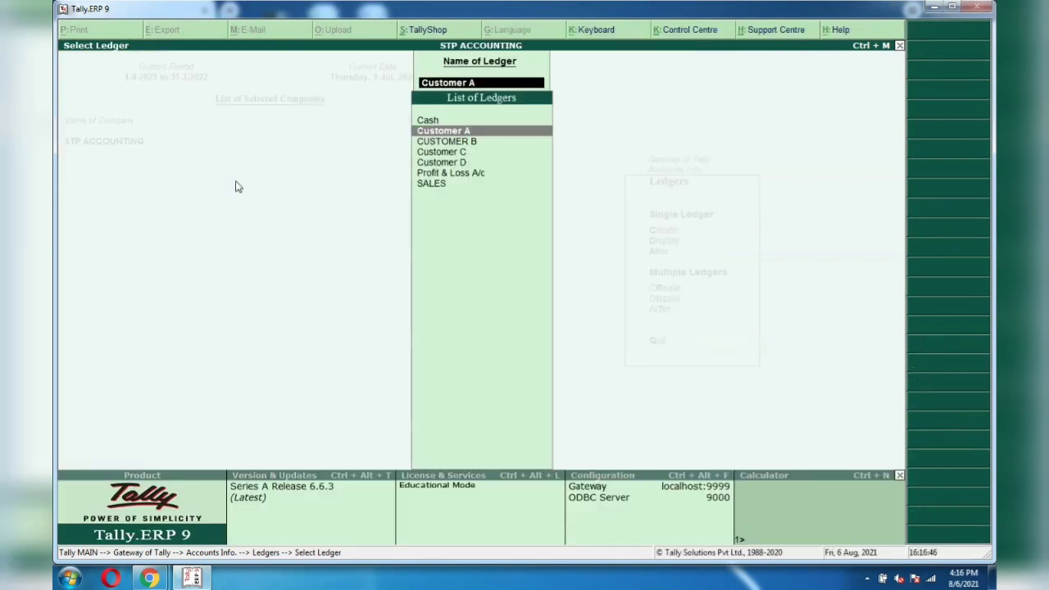
key("Escape")
key("Escape")
key("Escape")
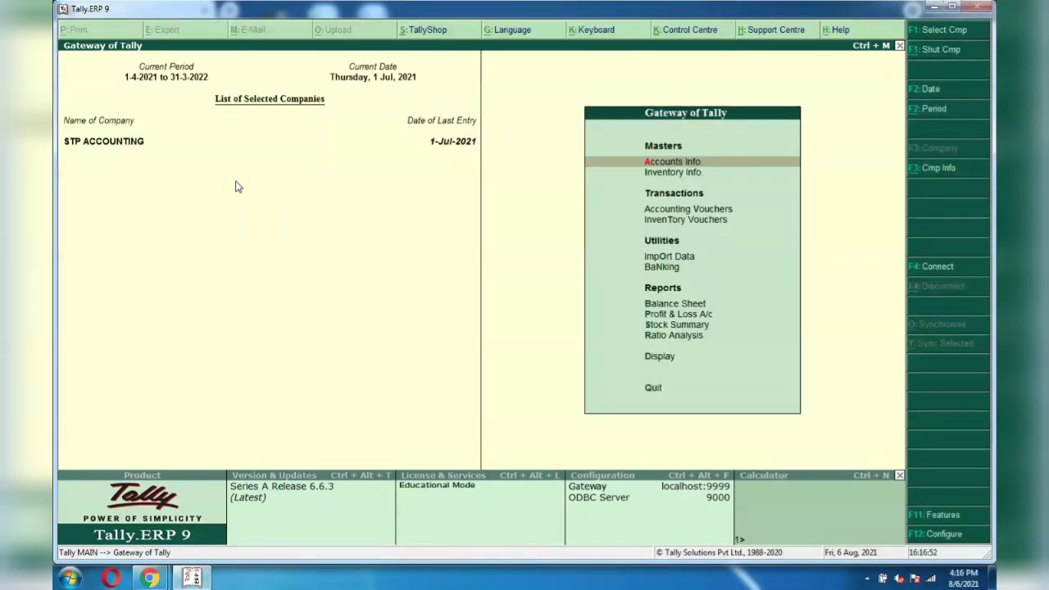
Step: Open the Outstandings reports under Statements of Accounts
key("Down")
key("Down")
key("Down")
key("Down")
key("Down")
key("Down")
key("Down")
key("Down")
key("Down")
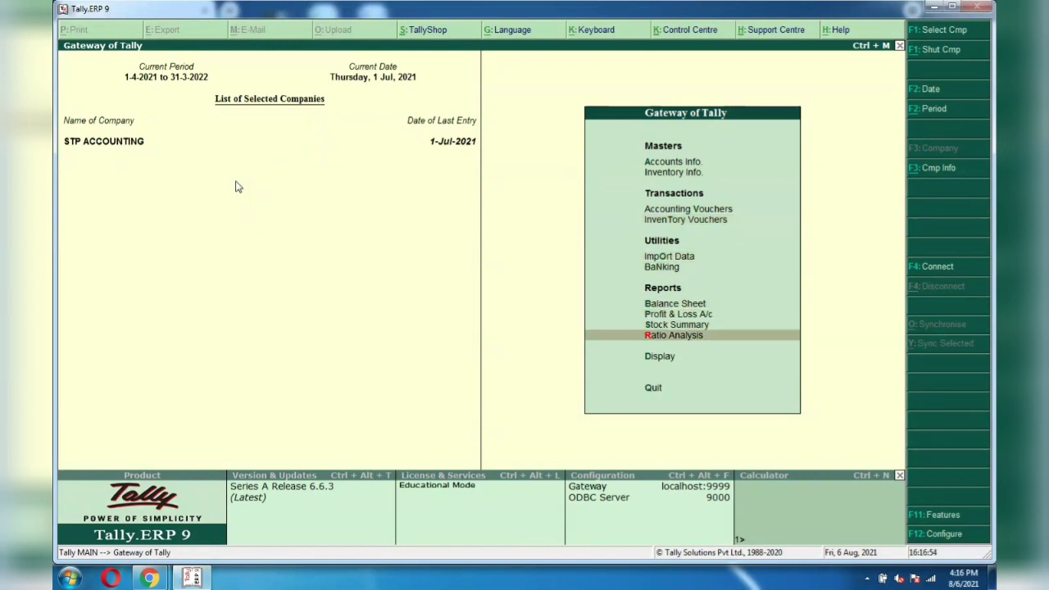
key("Down")
key("Return")
key("Down")
key("Down")
key("Down")
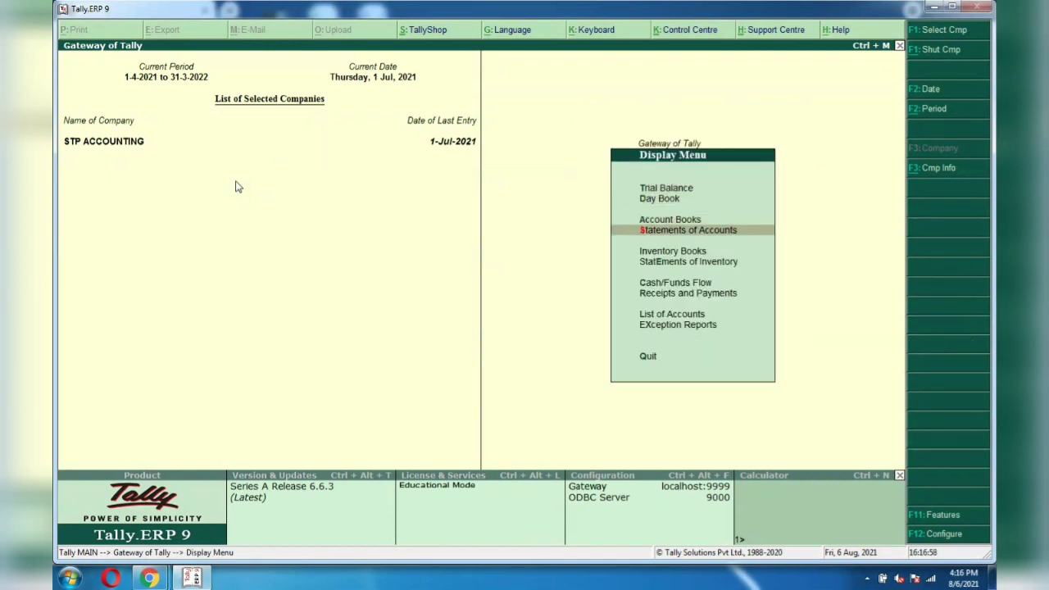
key("Return")
key("Down")
key("Up")
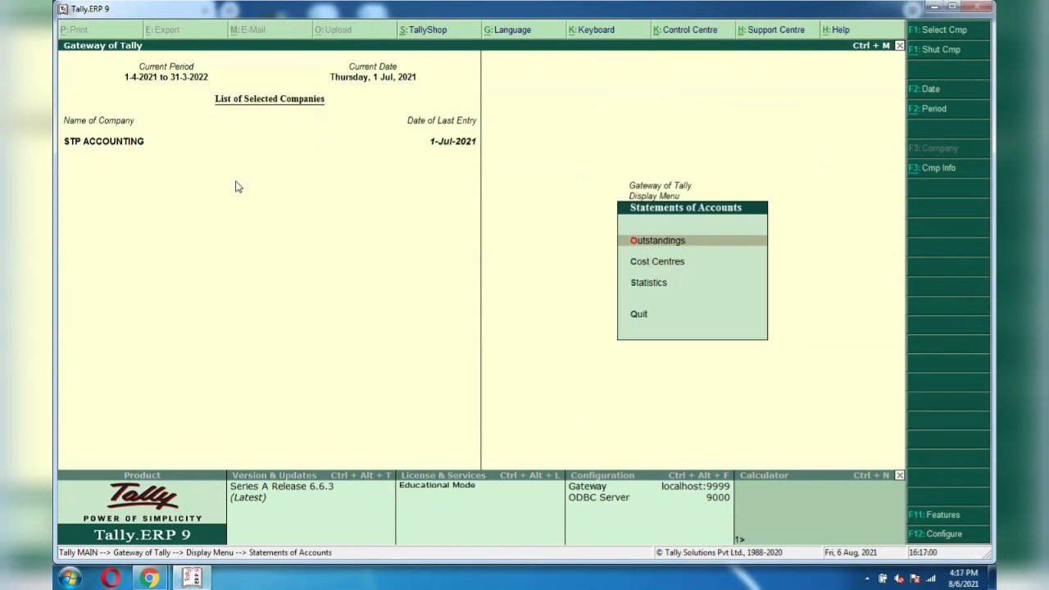
key("Return")
key("Down")
key("Down")
key("Down")
key("Down")
key("Up")
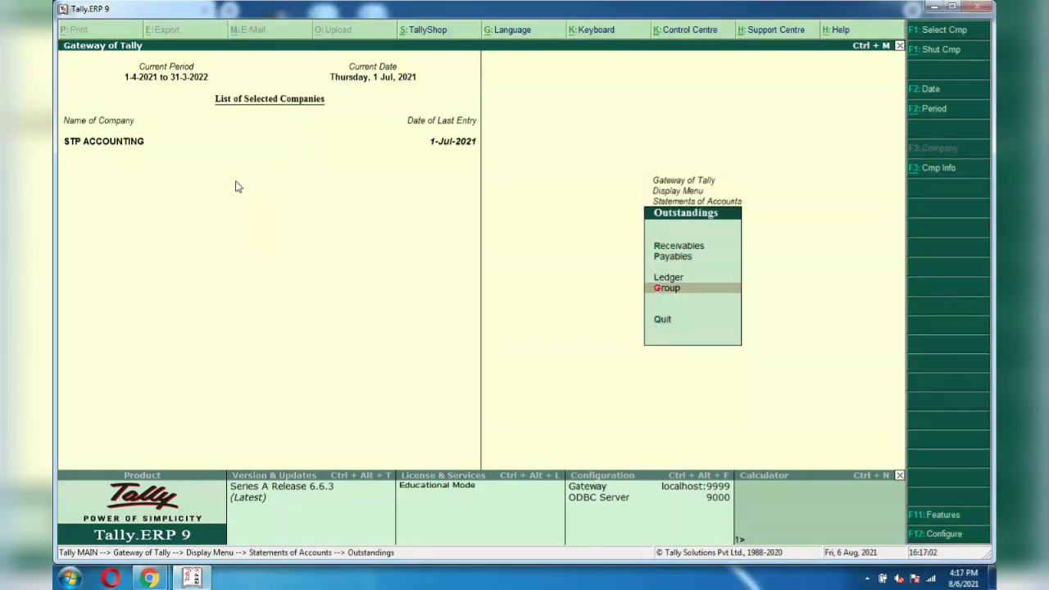
key("Up")
key("Up")
key("Up")
key("Down")
key("Down")
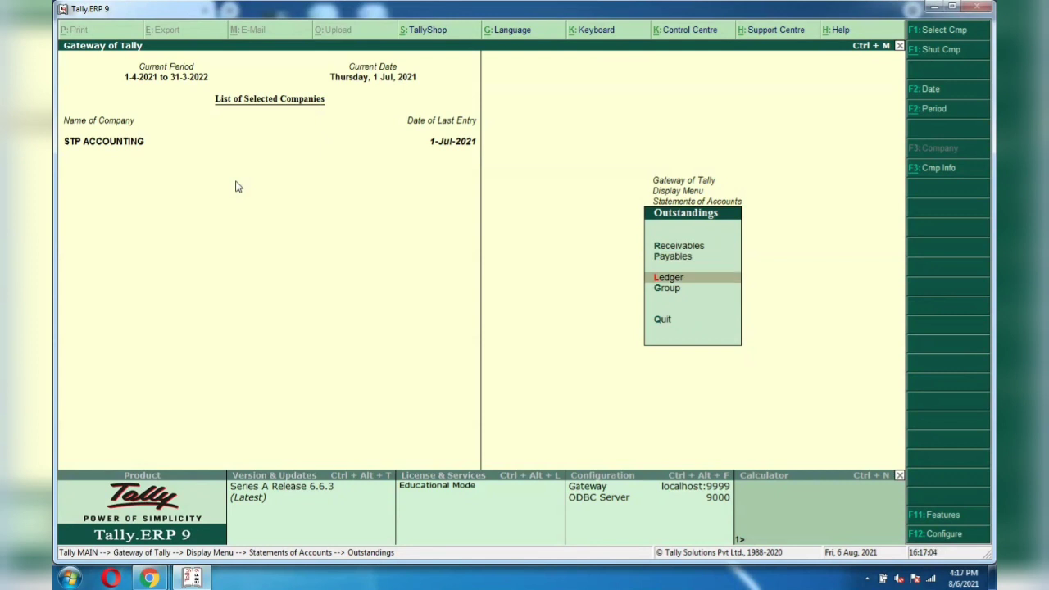
key("Up")
key("Up")
key("Down")
key("Down")
key("Up")
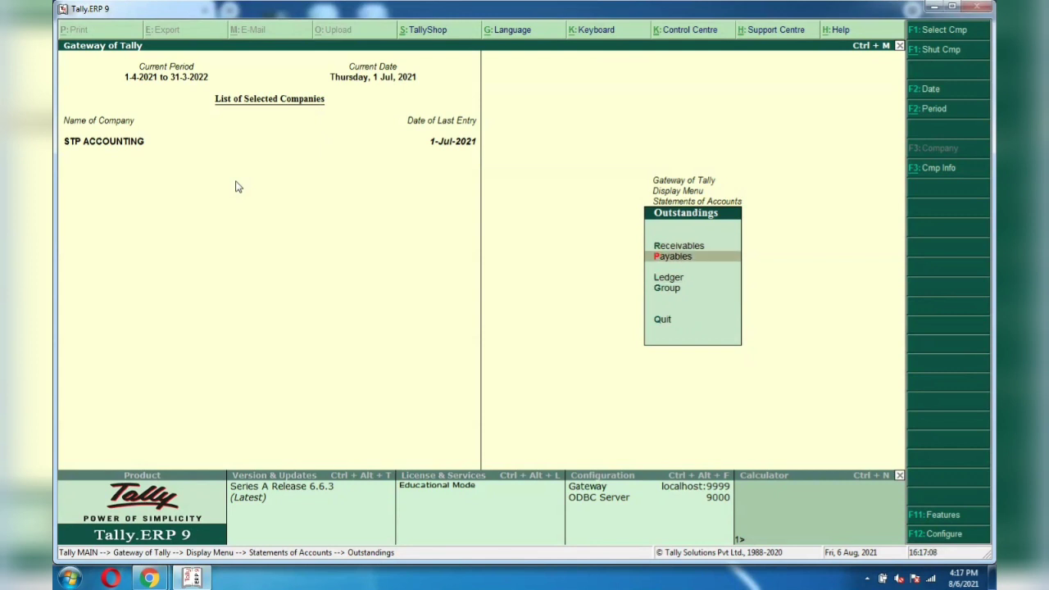
key("Down")
key("Down")
Step: Open the Receivables report to list the outstanding customer bills
key("Up")
key("Up")
key("Up")
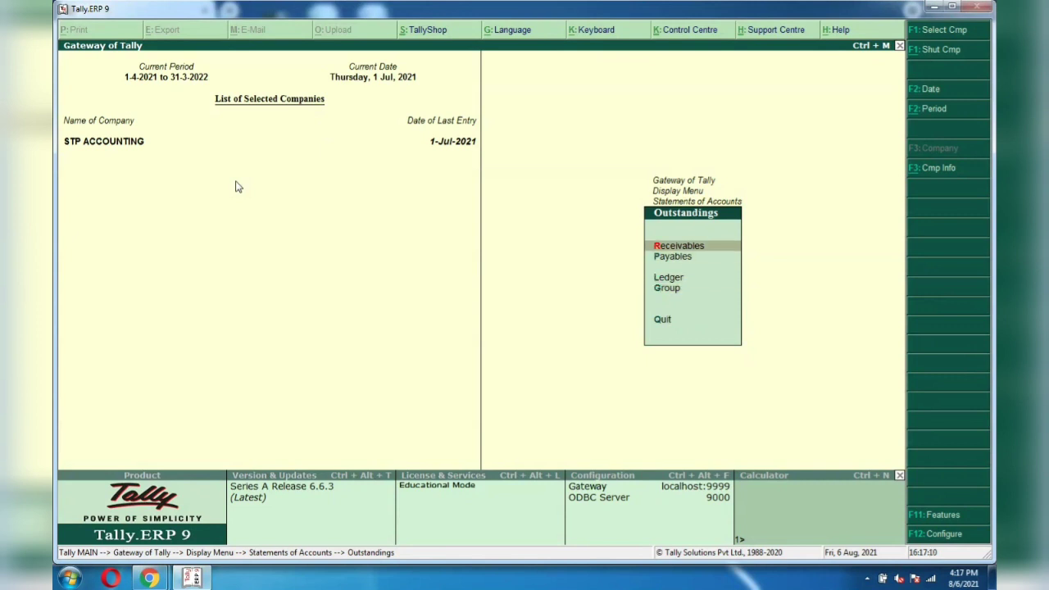
key("Return")
key("Down")
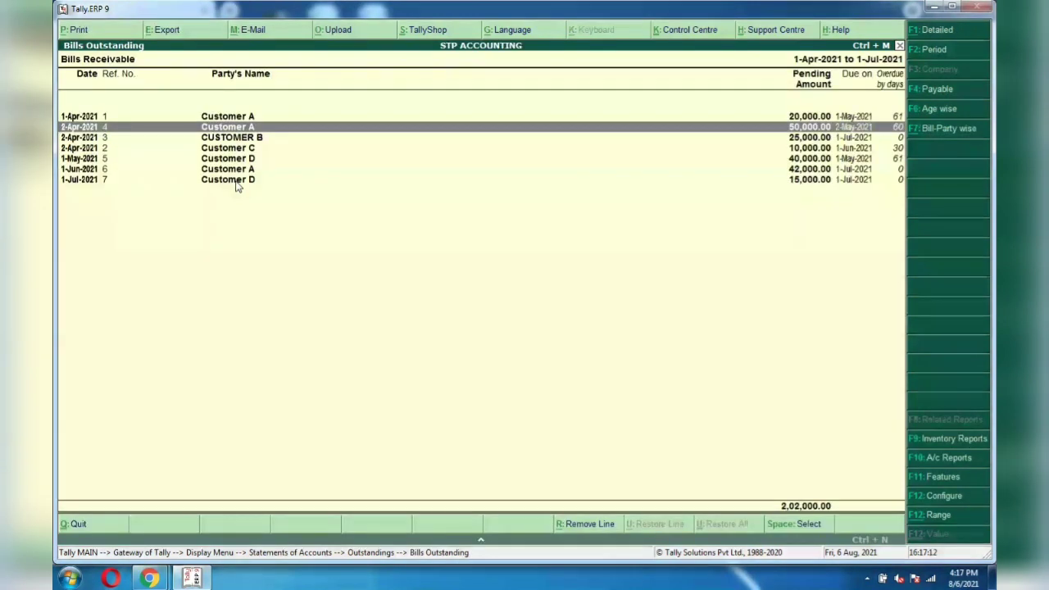
Step: Examine the pending amounts, due dates and overdue days of the individual receivable bills
left_click(235, 180)
key("Up")
key("Home")
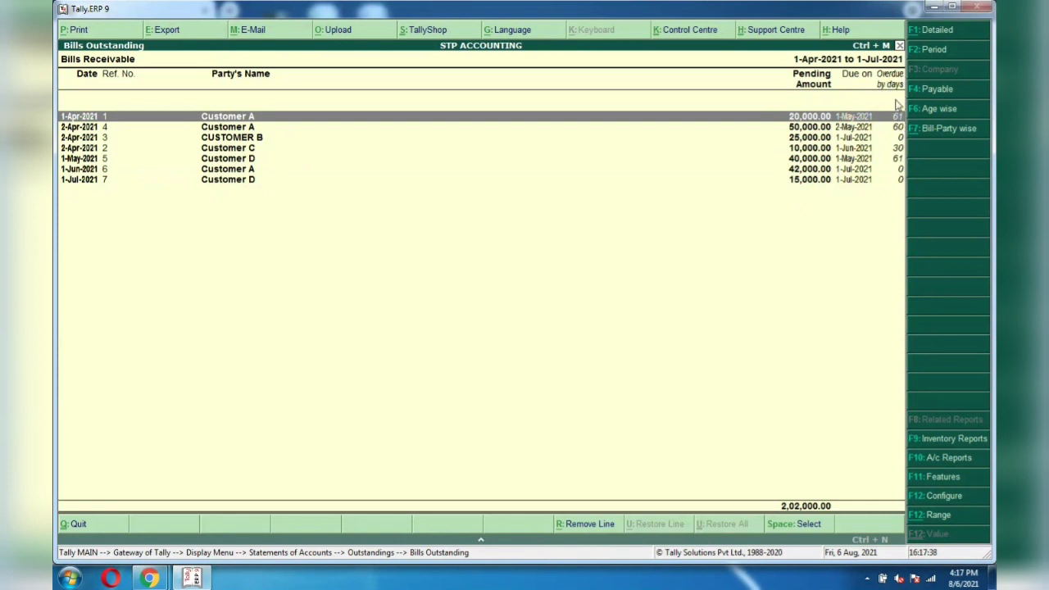
left_click(807, 139)
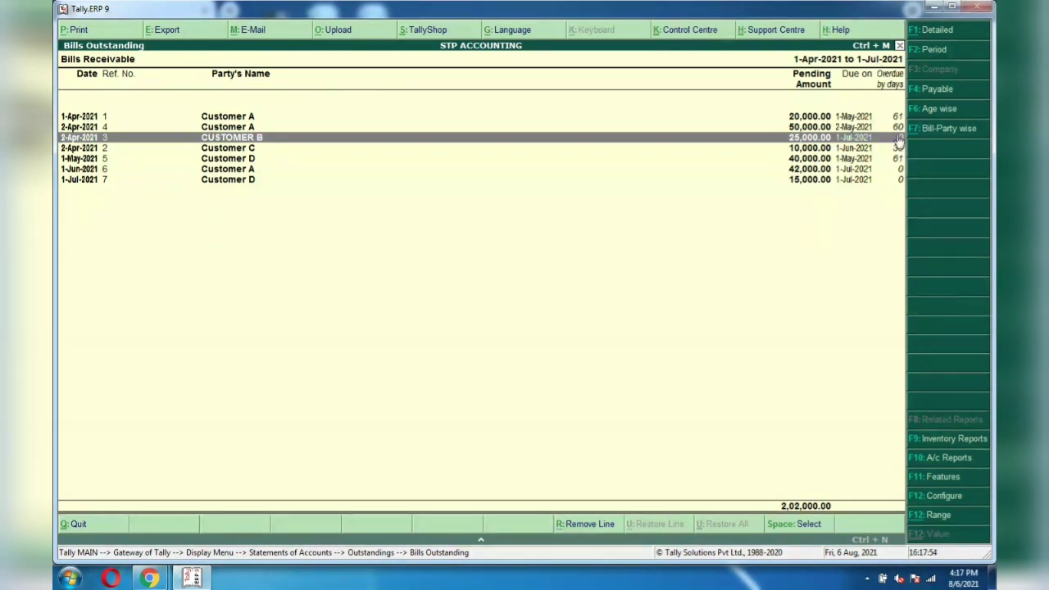
left_click(860, 172)
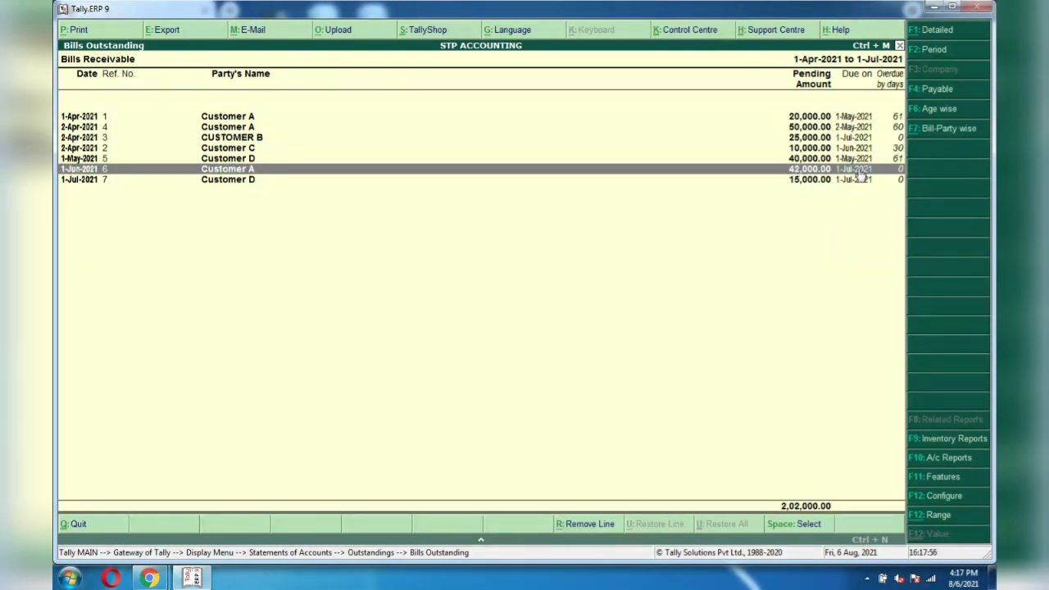
left_click(854, 149)
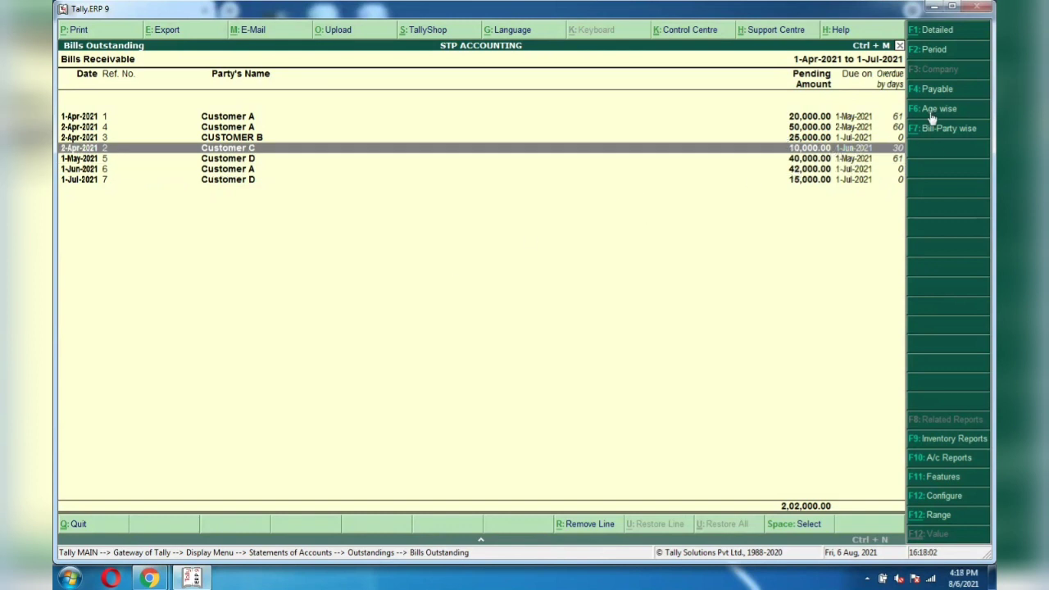
Step: Show the receivable bills in detailed format and check the sales entries of bills 3 and 4
left_click(940, 33)
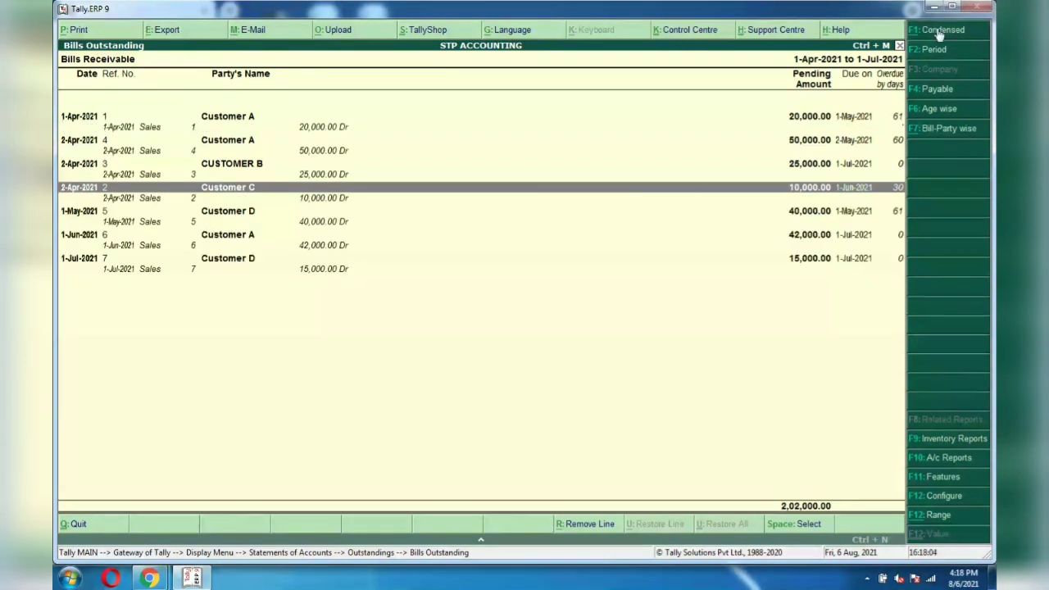
left_click(315, 175)
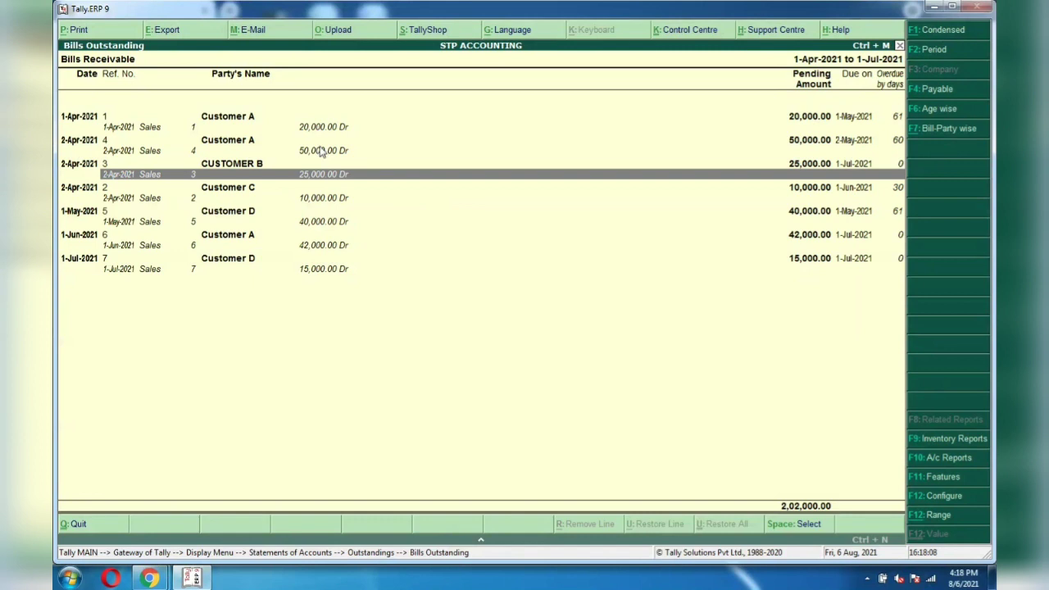
left_click(321, 152)
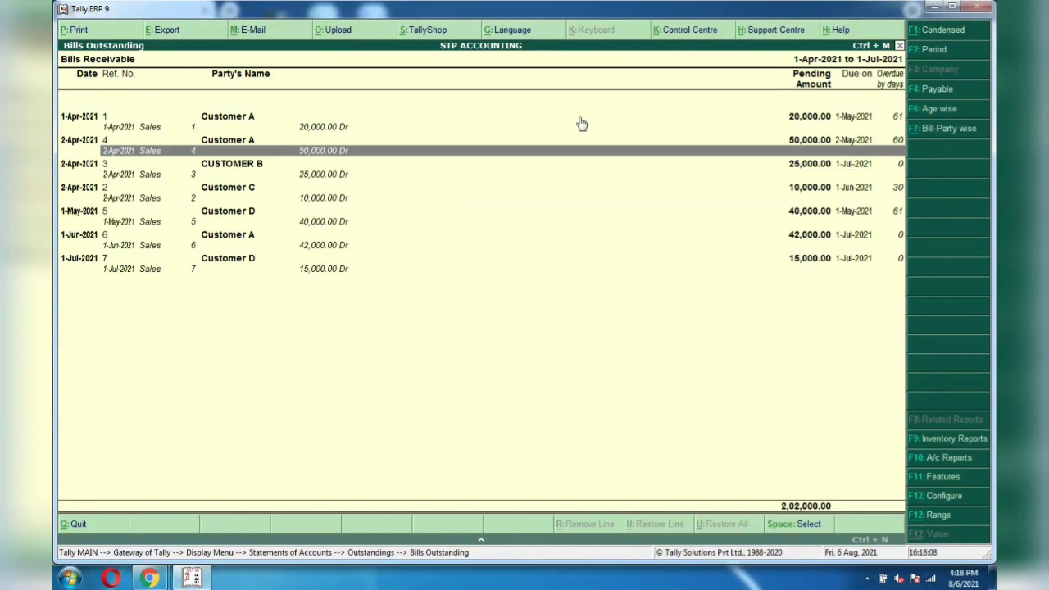
Step: Start an age-wise analysis of the receivables with the method Ageing by Bill Date
left_click(932, 110)
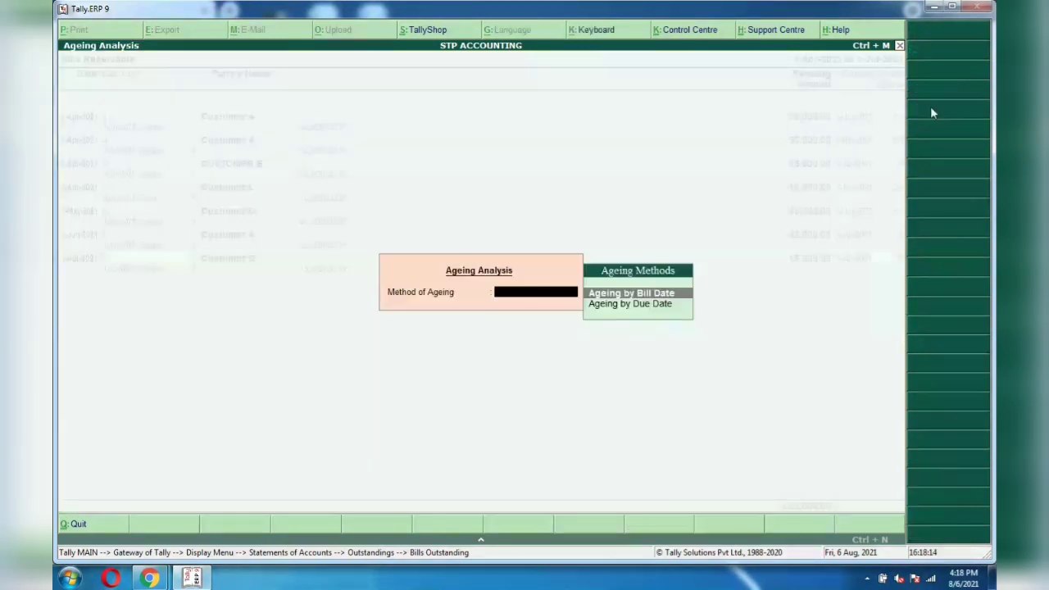
key("Down")
key("Up")
key("Down")
key("Up")
key("Return")
Step: Generate the receivables ageing by bill date with the periods 0 to 30, 30 to 60, 60 to 90 and over 90 days
key("Return")
key("Return")
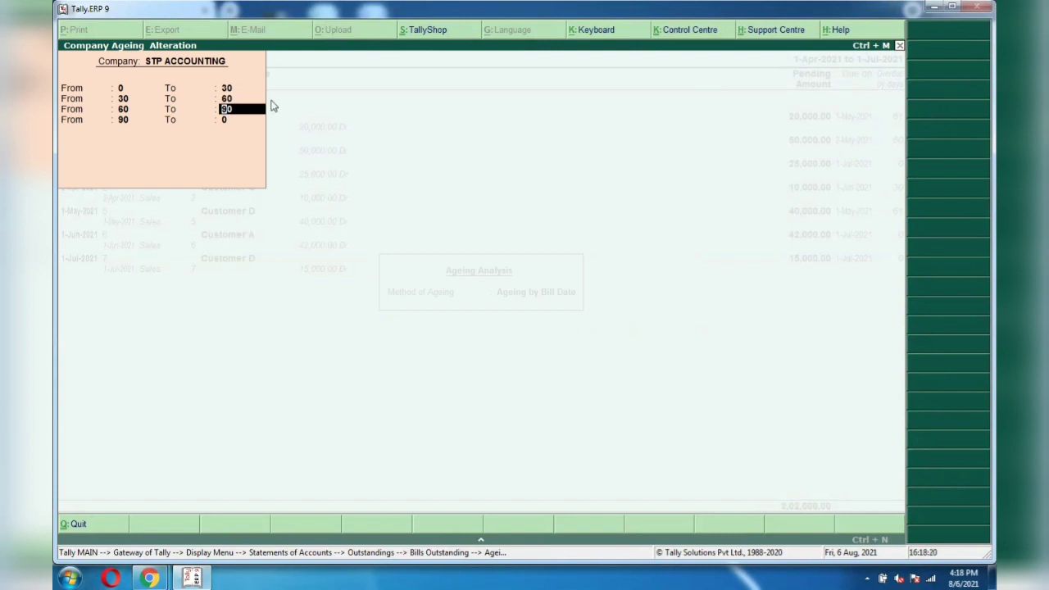
key("Up")
key("Up")
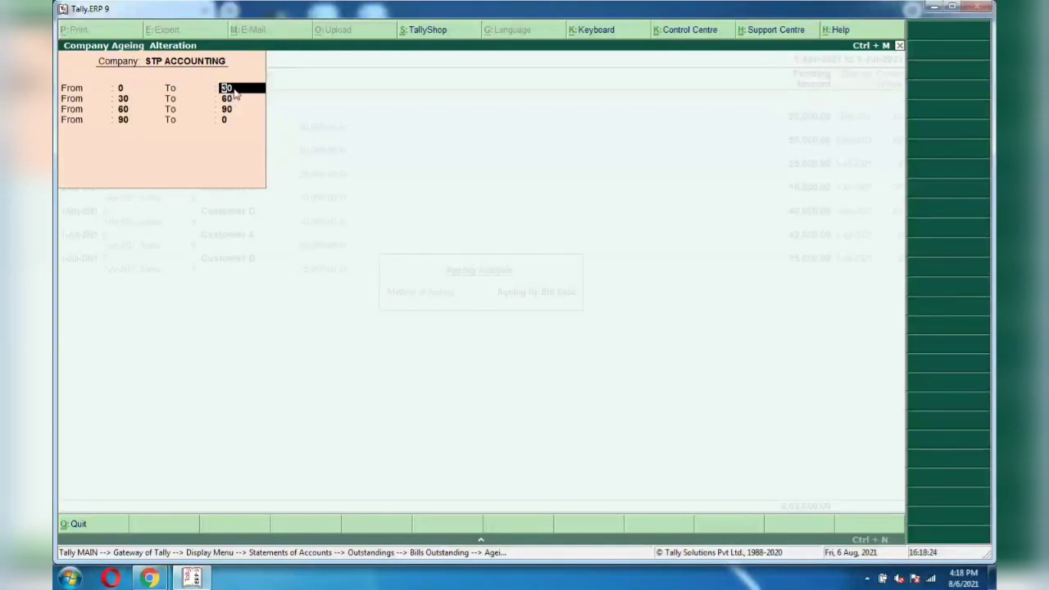
key("Down")
key("Down")
key("Down")
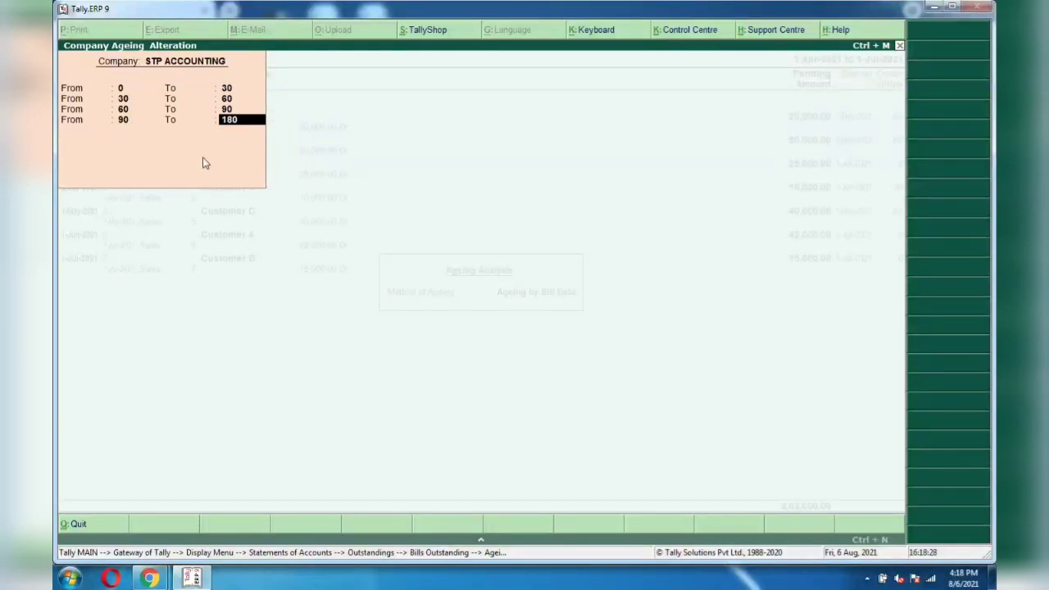
key("Return")
key("Up")
type("0")
key("Return")
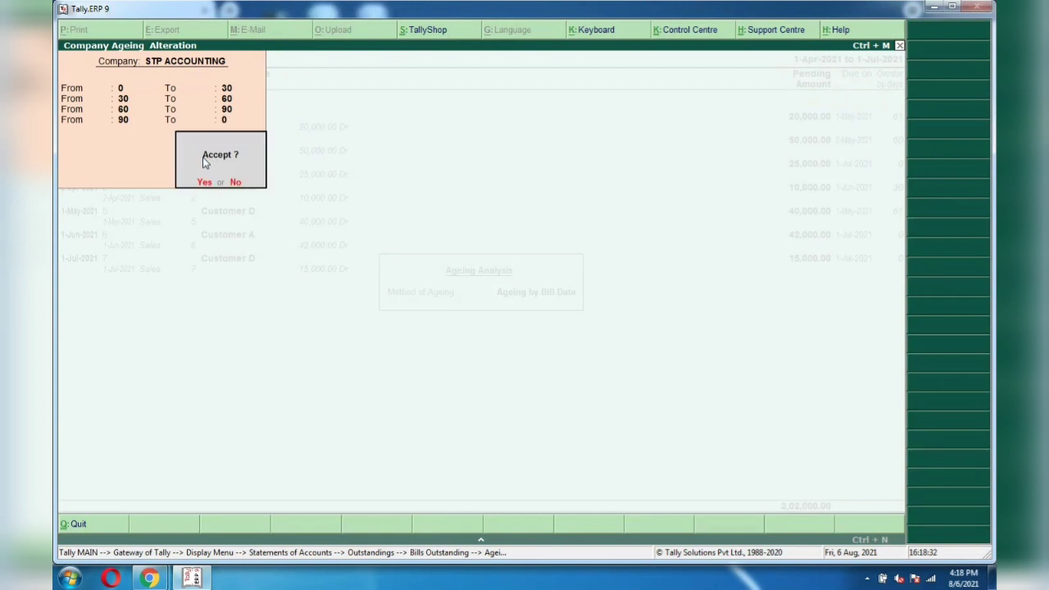
key("Return")
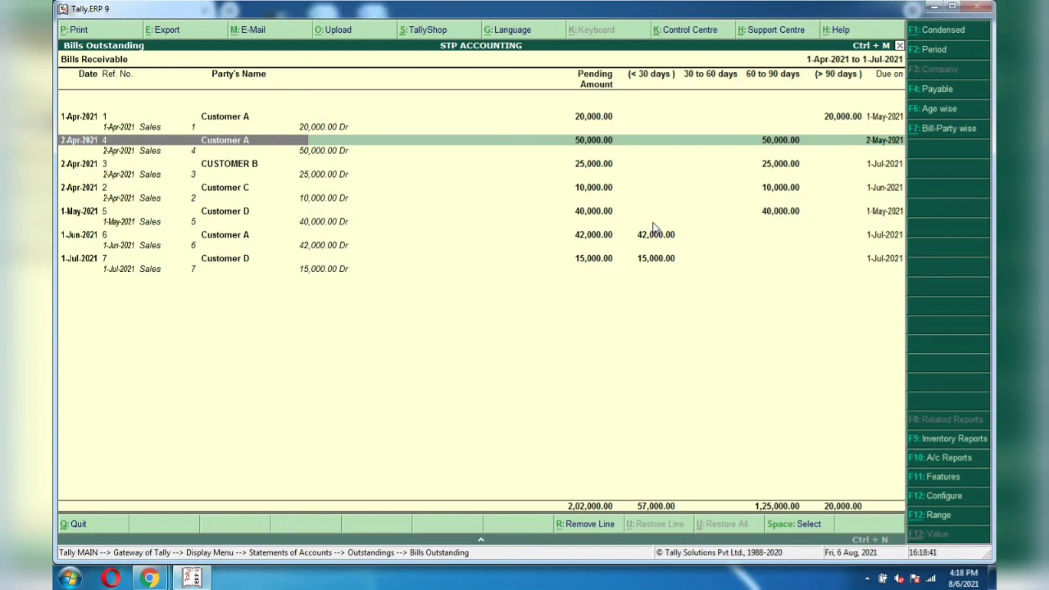
Step: Examine which age bracket each receivable bill falls into, especially 60 to 90 days and over 90 days
key("Down")
key("Down")
key("Down")
key("Down")
key("Down")
key("Down")
key("Down")
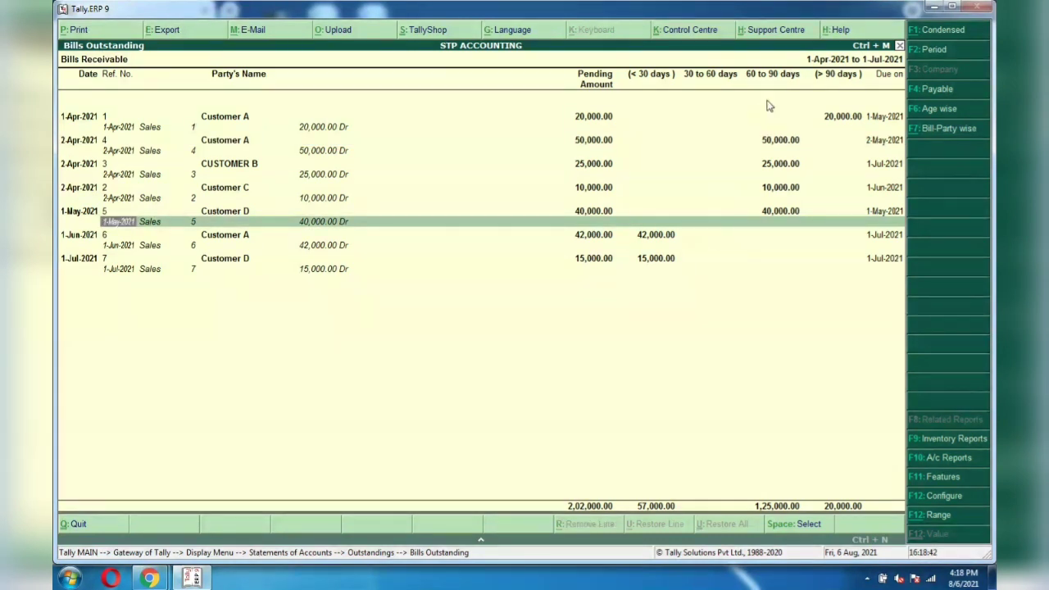
left_click(776, 142)
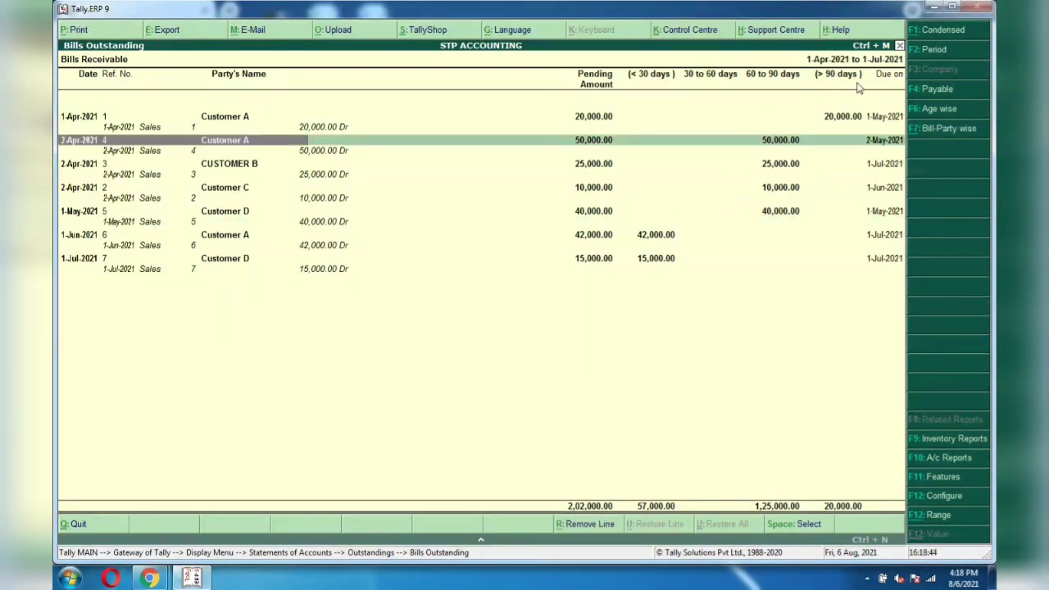
left_click(848, 121)
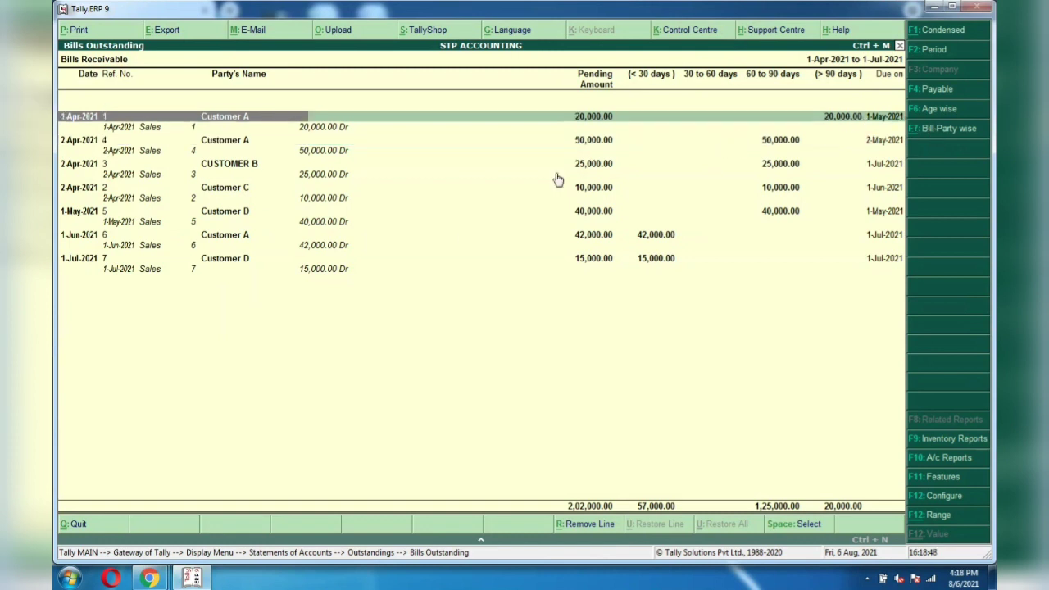
Step: Check the separate bills of Customer A and switch the ageing report to the bill-party-wise view
left_click(244, 148)
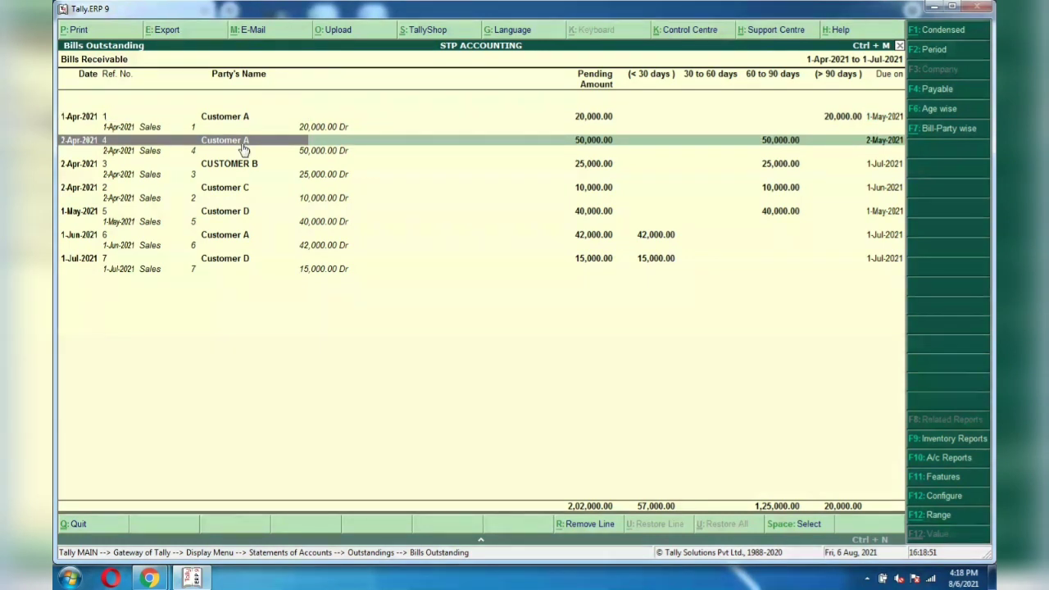
left_click(239, 240)
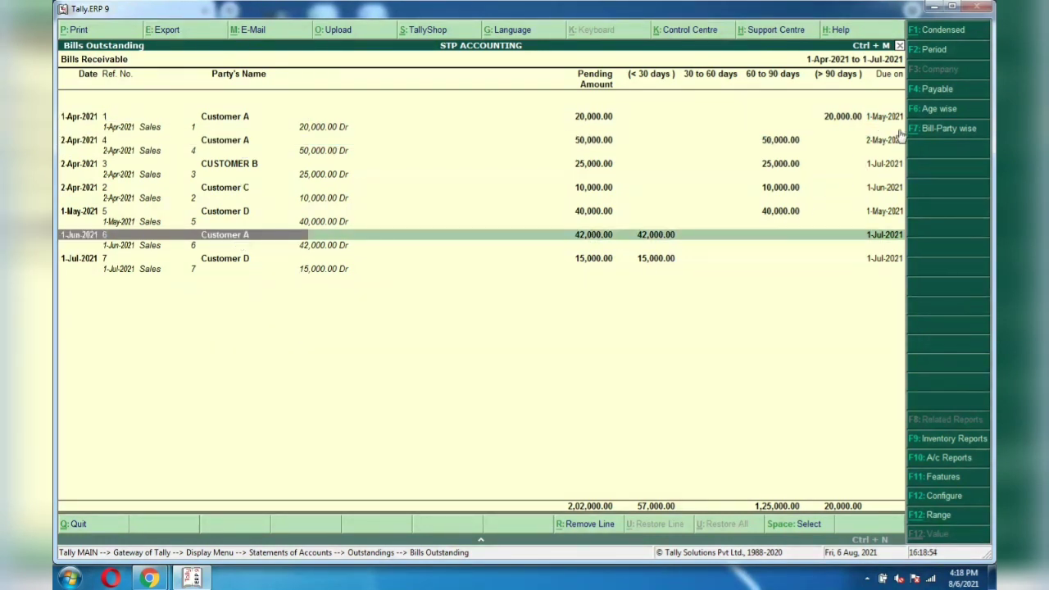
left_click(941, 131)
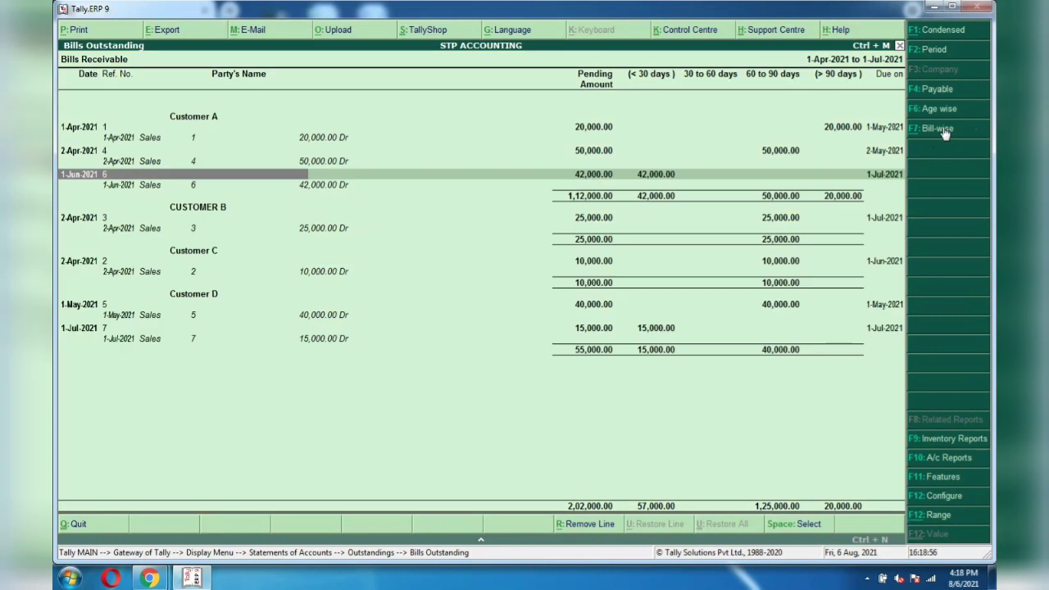
Step: Examine Customer A's bills and the subtotals for each age bracket in the party-wise report
key("Up")
key("Up")
key("Up")
key("Up")
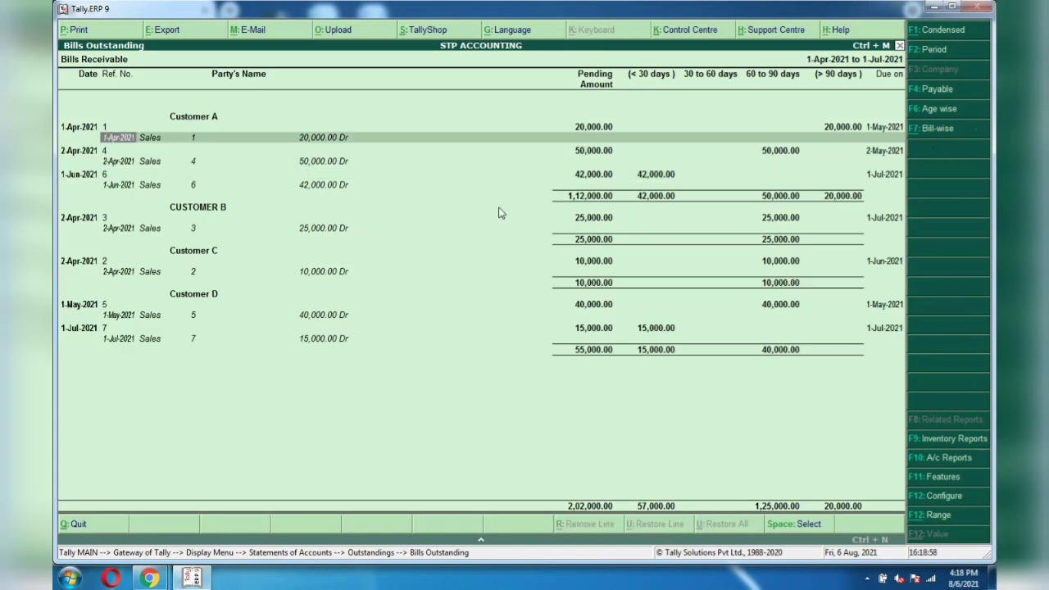
key("Down")
key("Down")
key("Down")
key("Down")
key("Down")
key("Down")
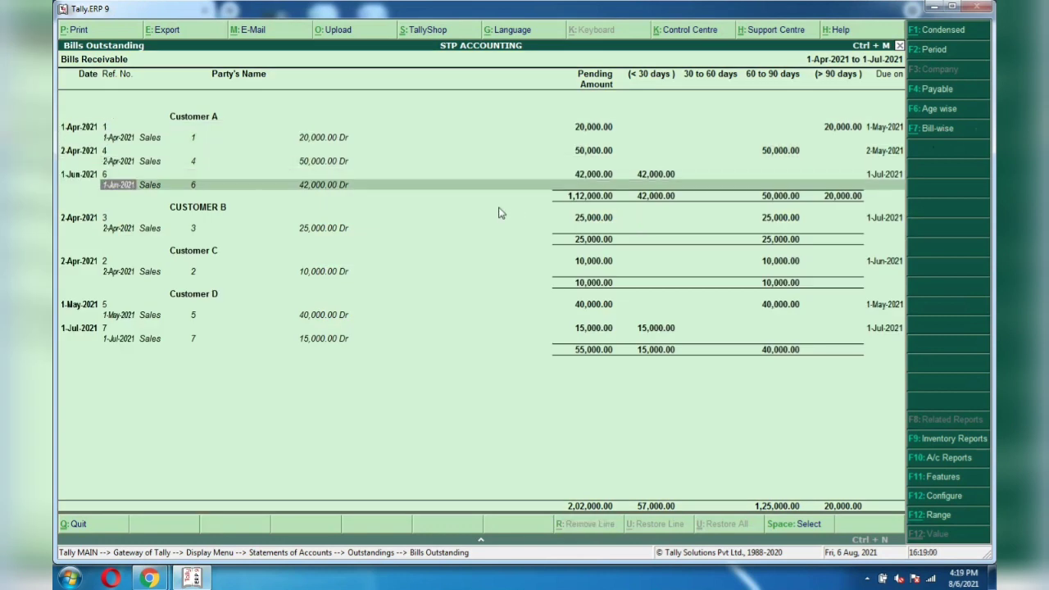
key("Right")
key("Right")
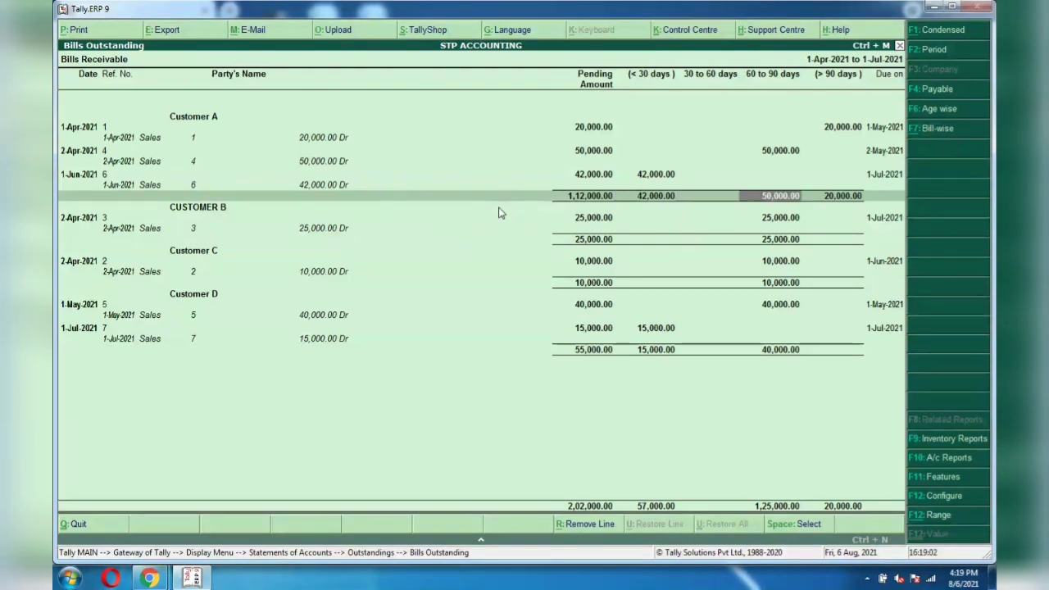
key("Right")
key("Right")
Step: Examine the bills and age-wise subtotals of Customer B and Customer C
key("Down")
key("Down")
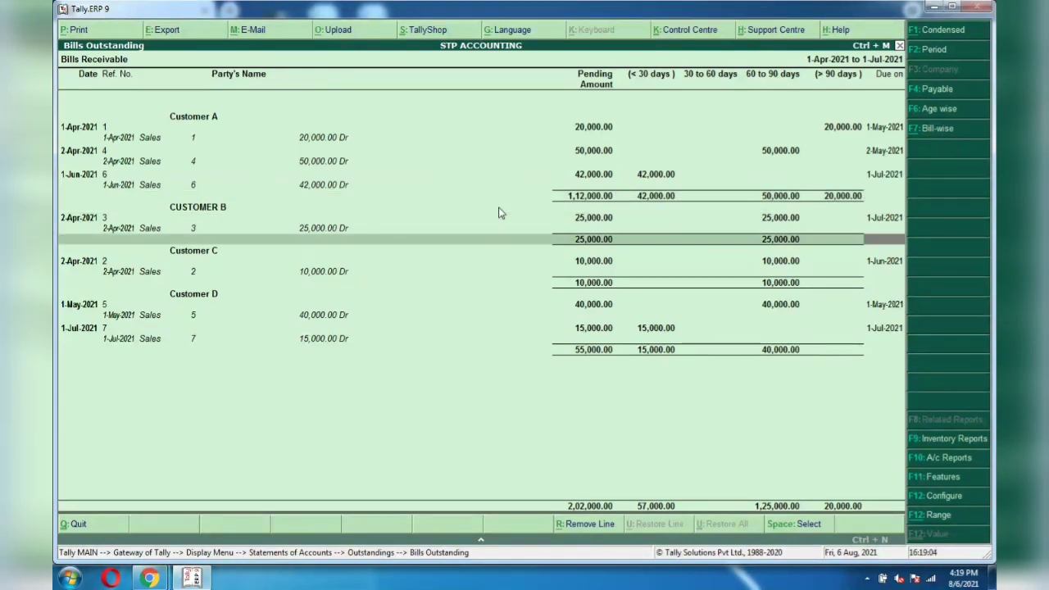
key("Up")
key("Down")
key("Down")
key("Down")
key("Down")
key("Down")
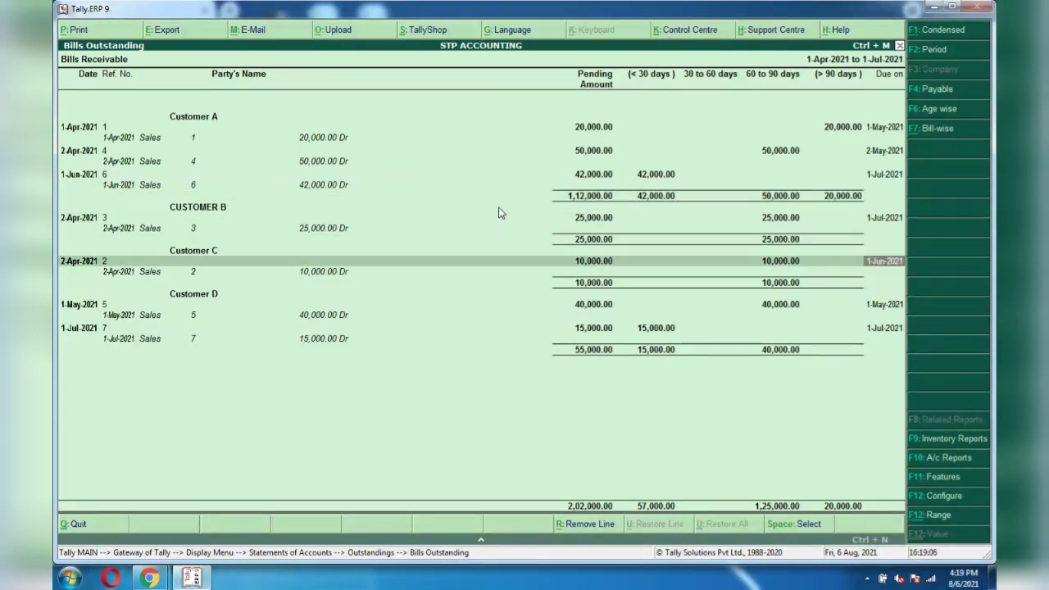
key("Down")
key("Down")
key("Up")
key("Up")
key("Up")
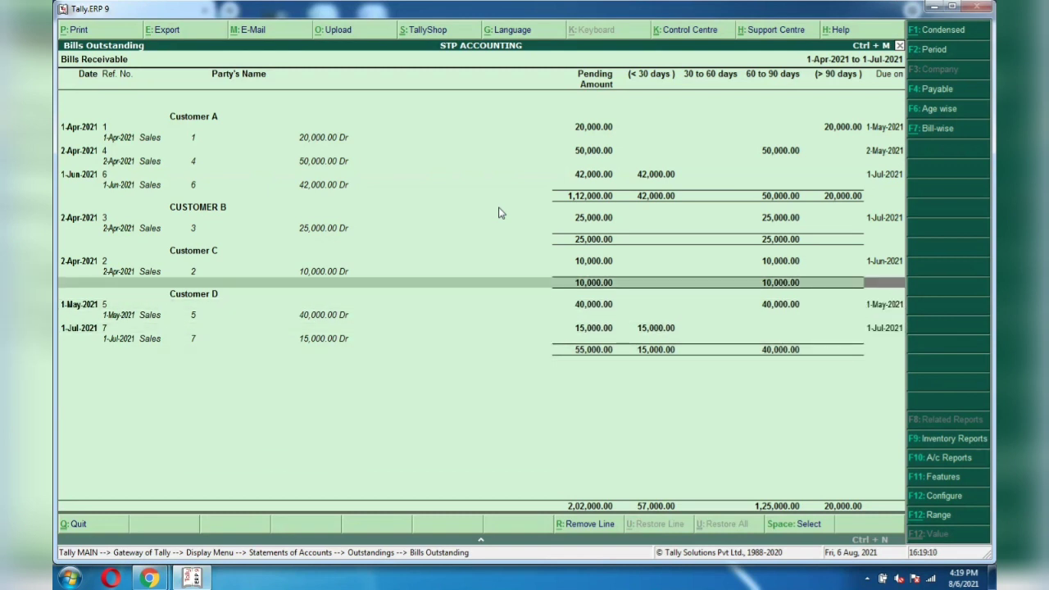
Step: Leave the receivables report and check the Payables report under Outstandings
key("Escape")
key("Down")
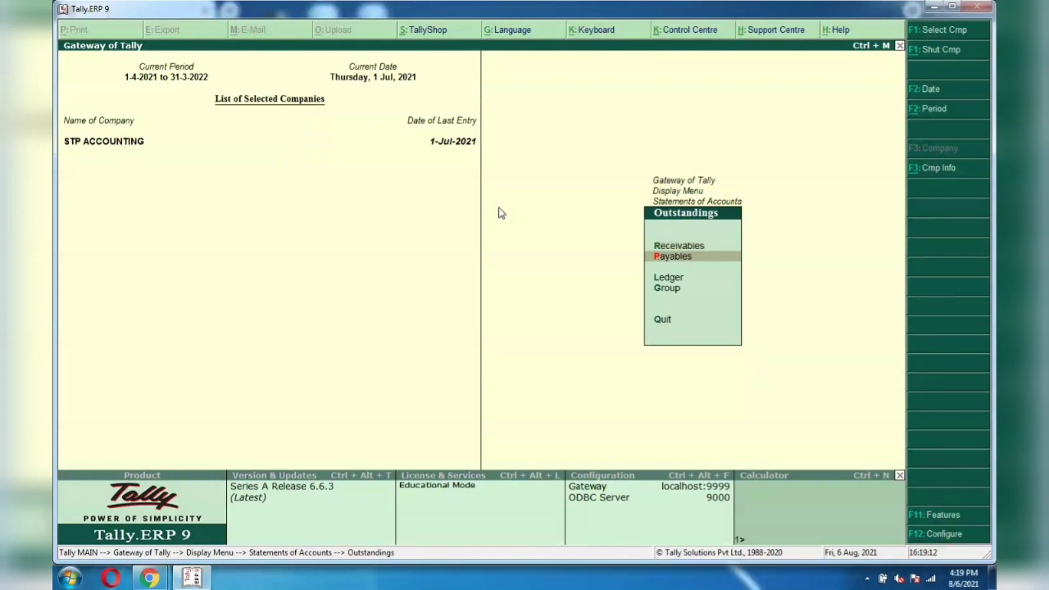
key("Return")
key("Escape")
Step: Open the ledger outstandings report for Customer A
key("Down")
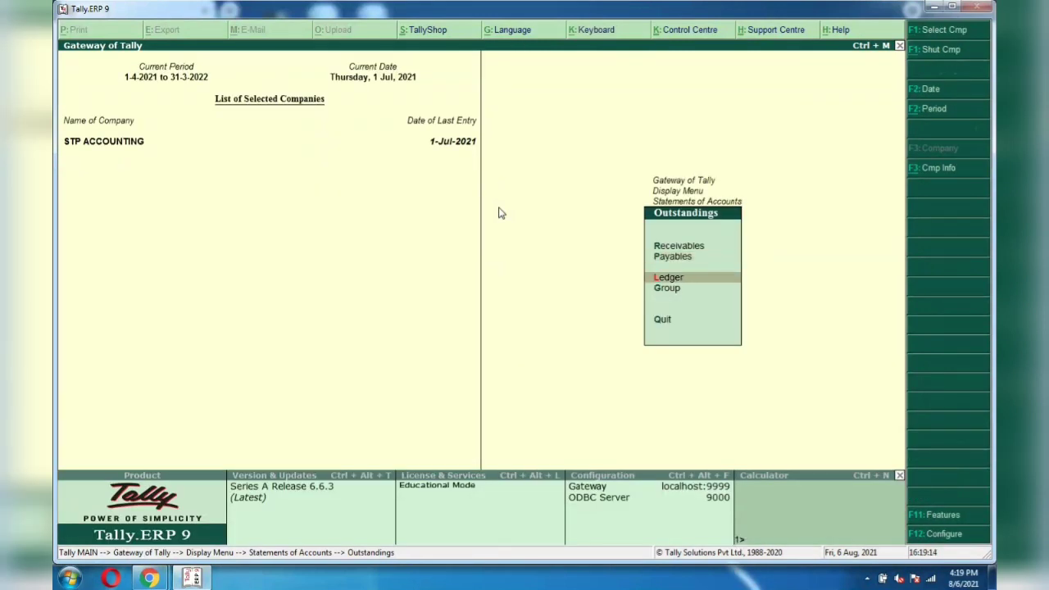
key("Down")
key("Up")
key("Return")
key("Down")
key("Down")
key("Down")
key("Up")
key("Up")
key("Up")
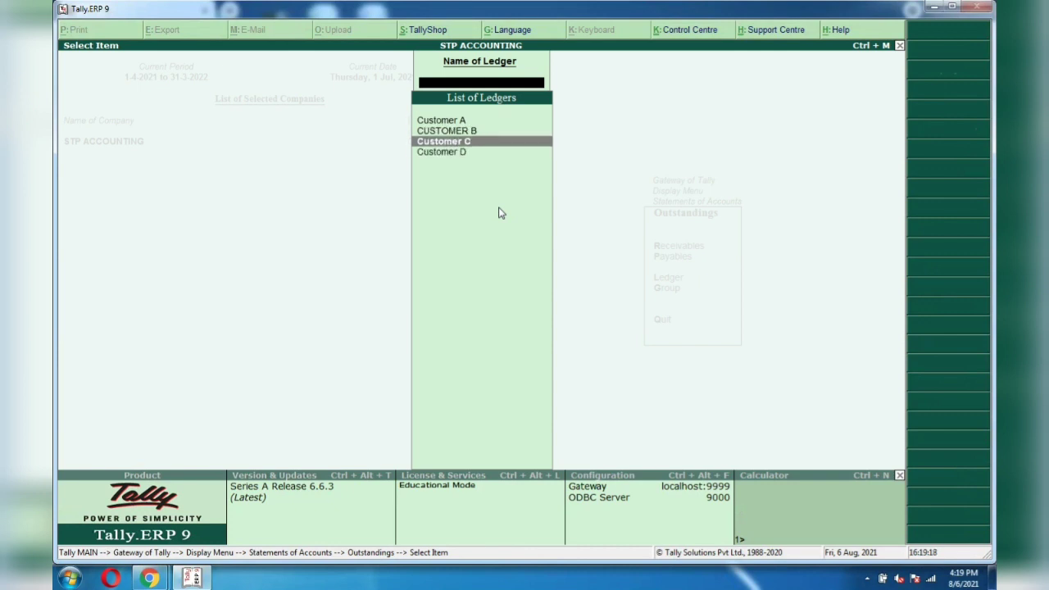
key("Return")
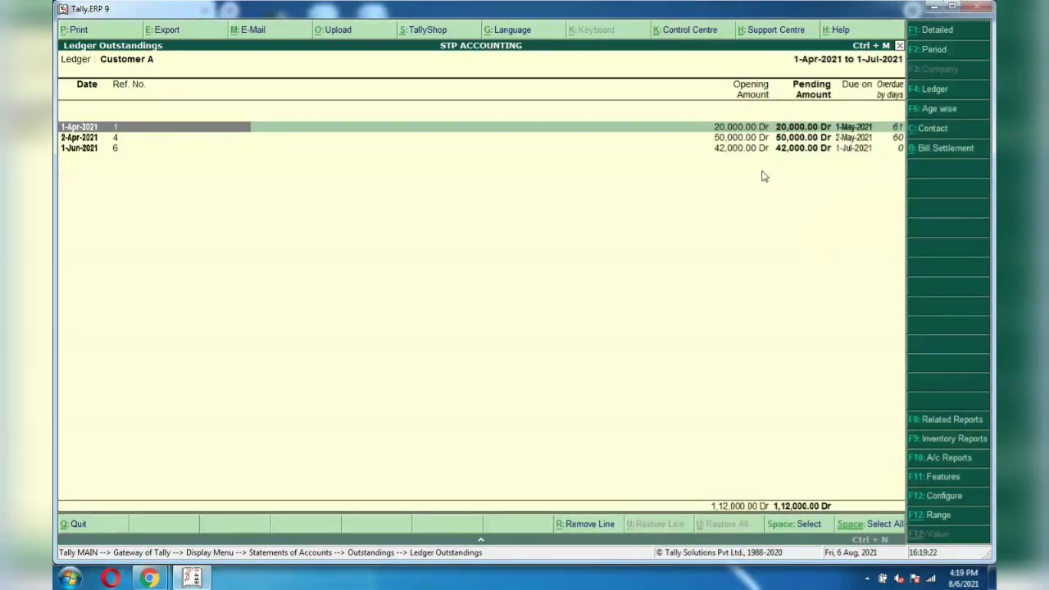
Step: Examine the pending amounts, due dates and overdue days of Customer A's outstanding bills
key("Down")
key("Down")
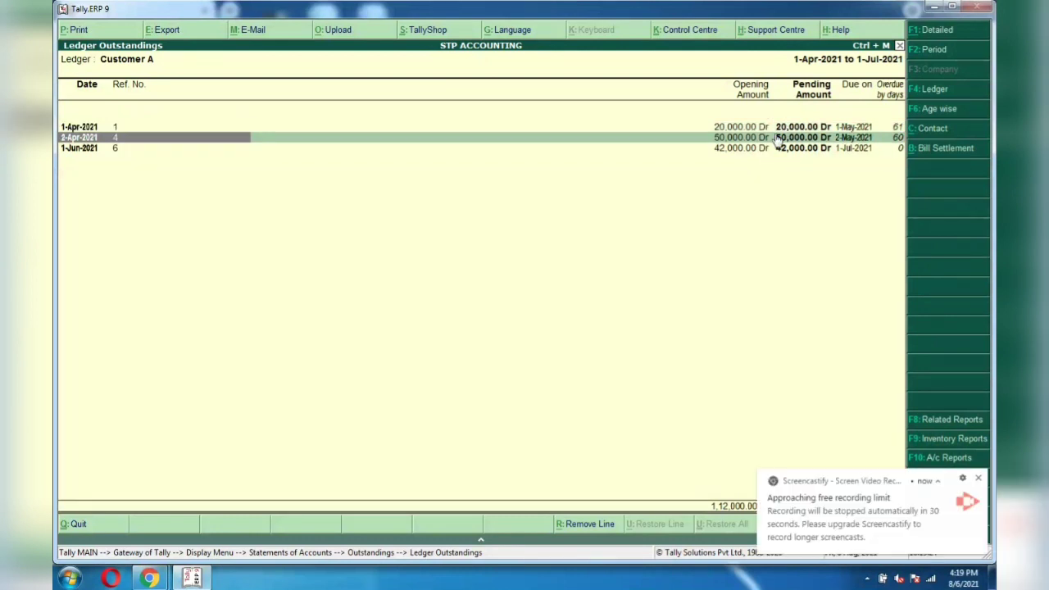
key("Up")
key("Up")
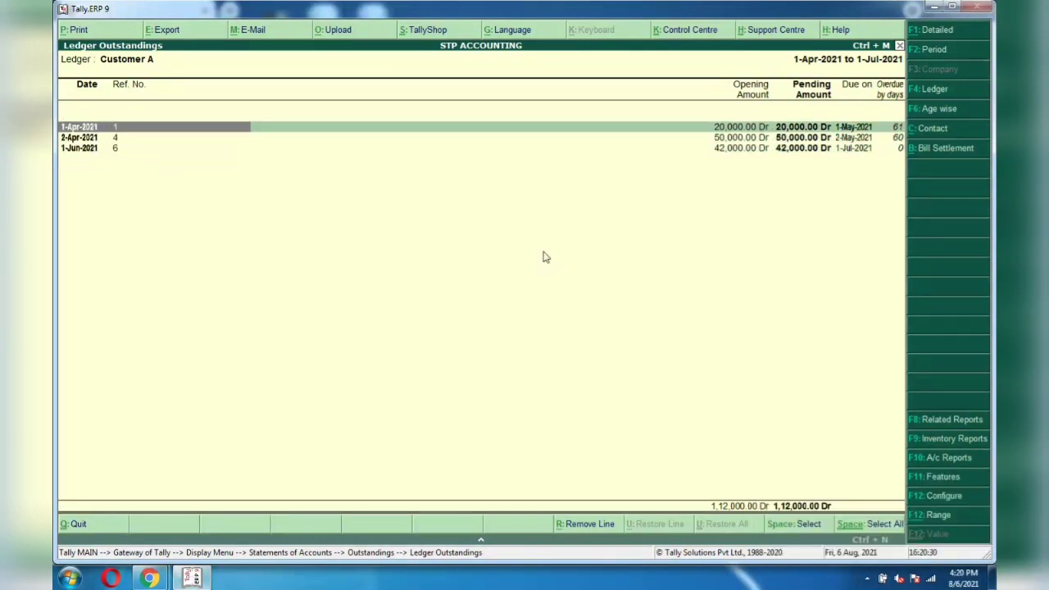
key("Down")
key("Down")
key("Up")
key("Up")
key("Down")
key("Down")
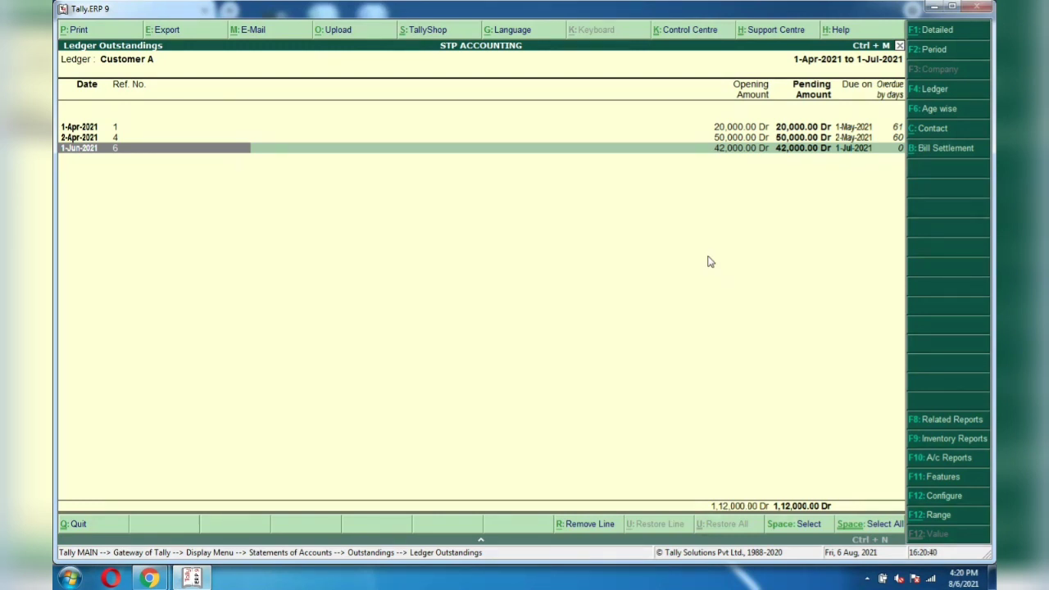
Step: View the print preview of Customer A's ledger outstandings and return to the report
key("alt+p")
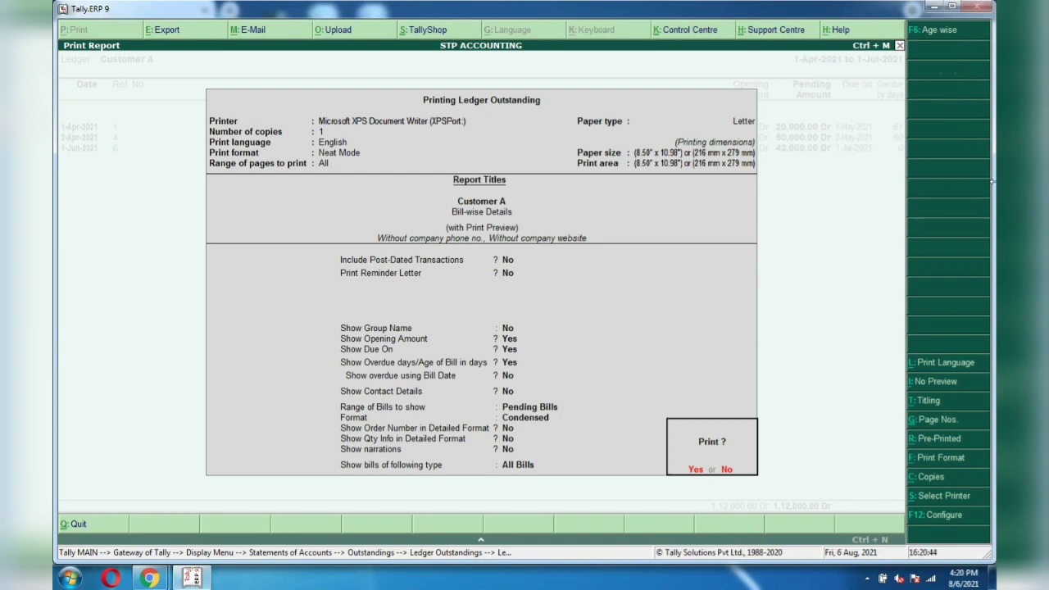
left_click(925, 387)
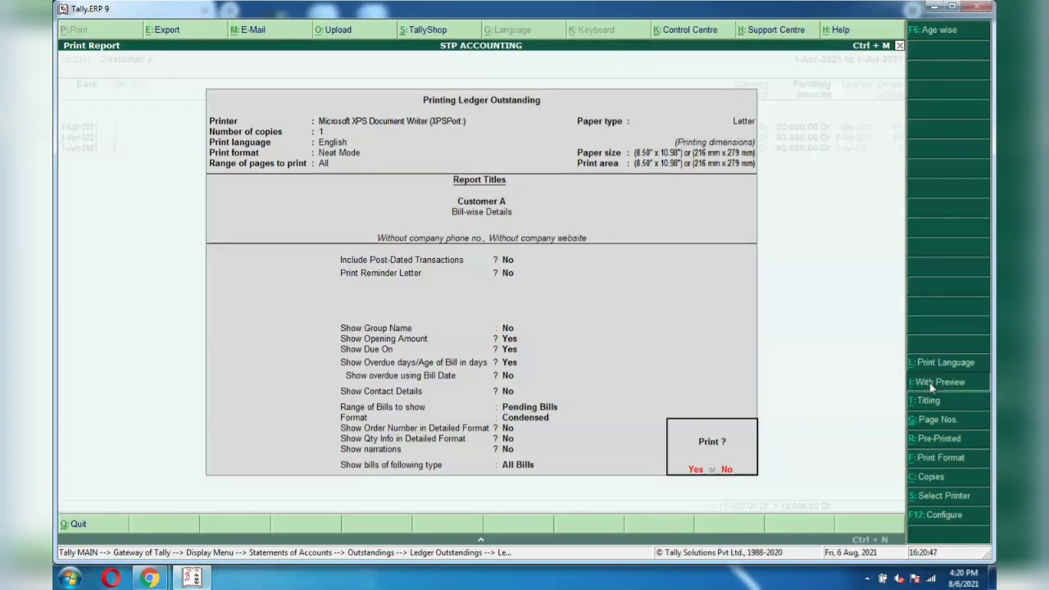
left_click(930, 387)
key("Return")
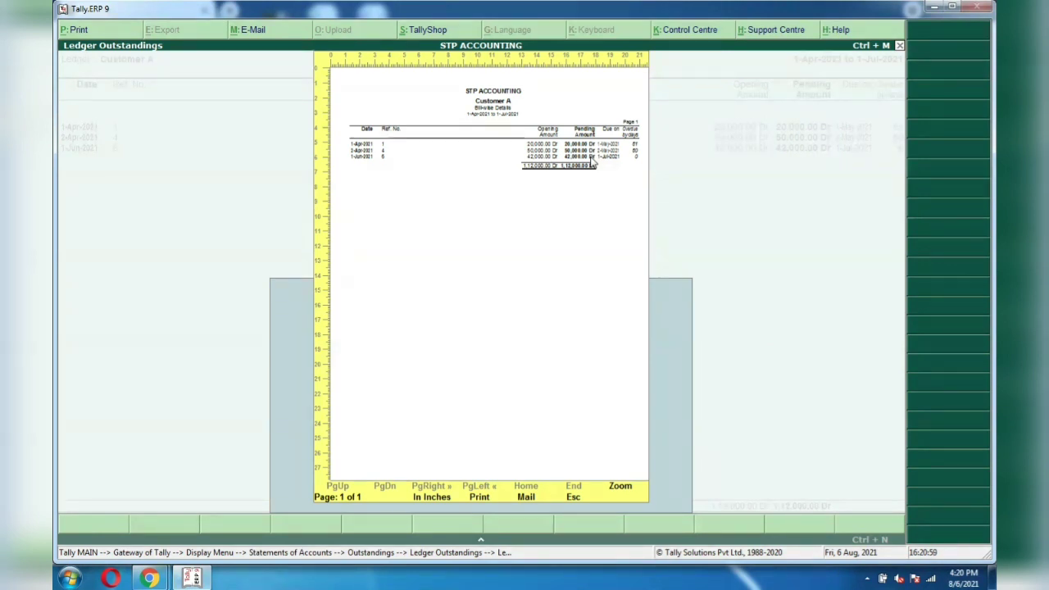
key("Escape")
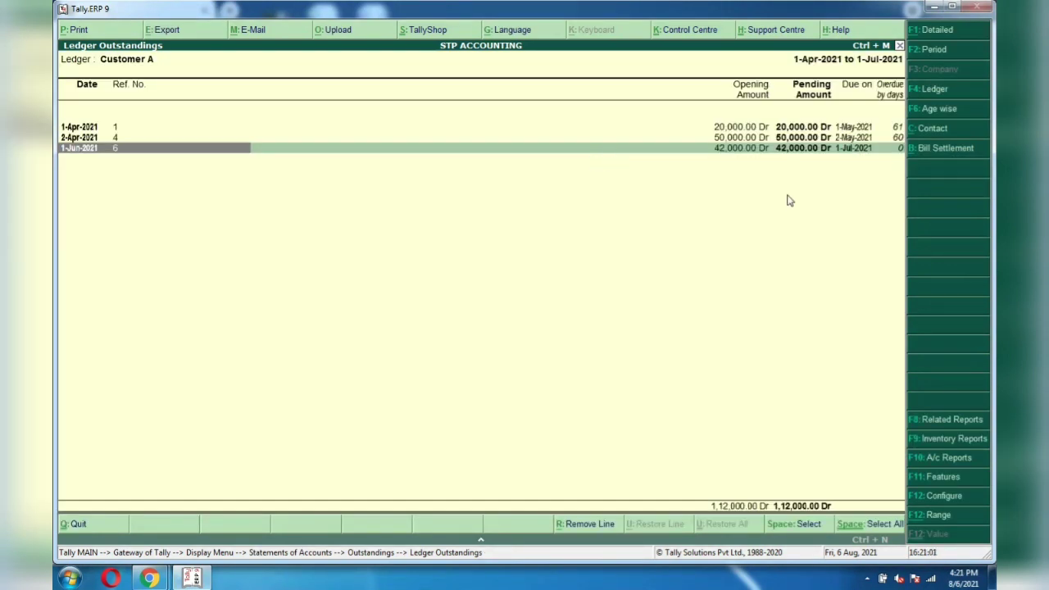
Step: Set Print Reminder Letter to Yes for Customer A's ledger outstandings and accept the 30, 60 and 90 day ageing periods
key("alt+p")
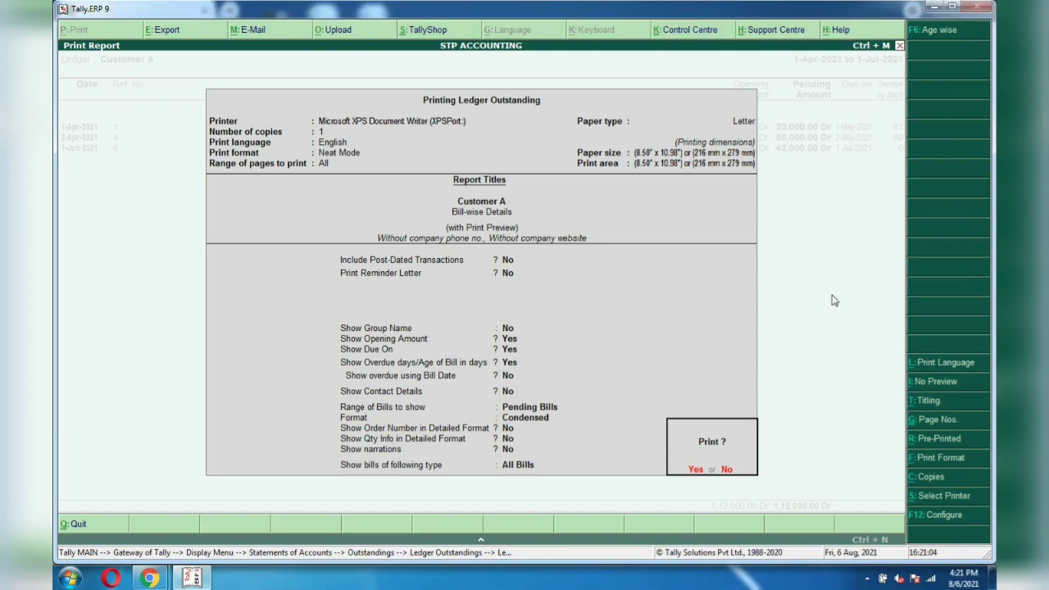
key("n")
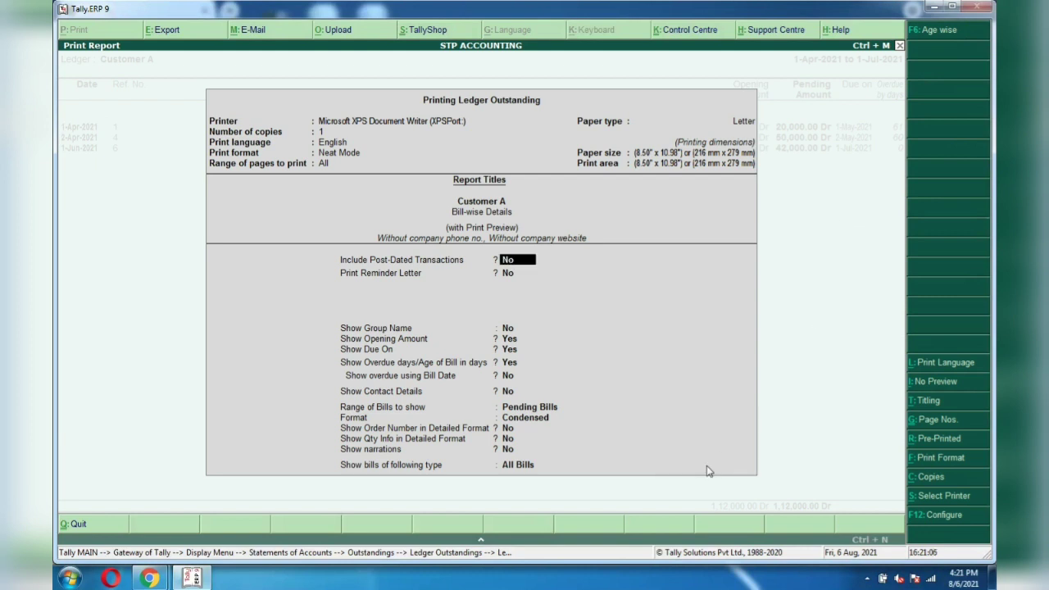
key("Return")
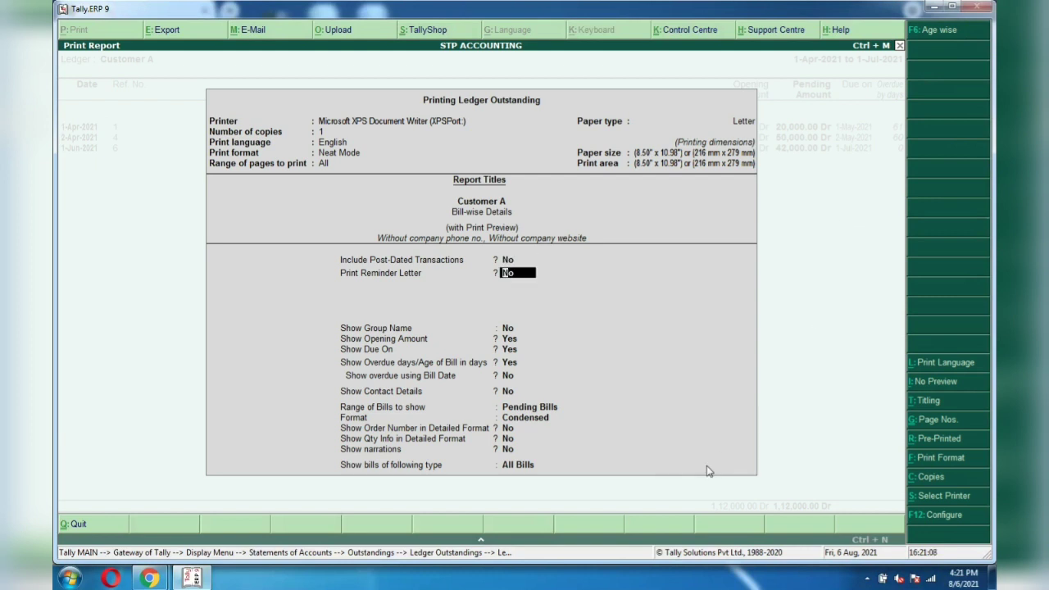
type("y")
key("Return")
key("Return")
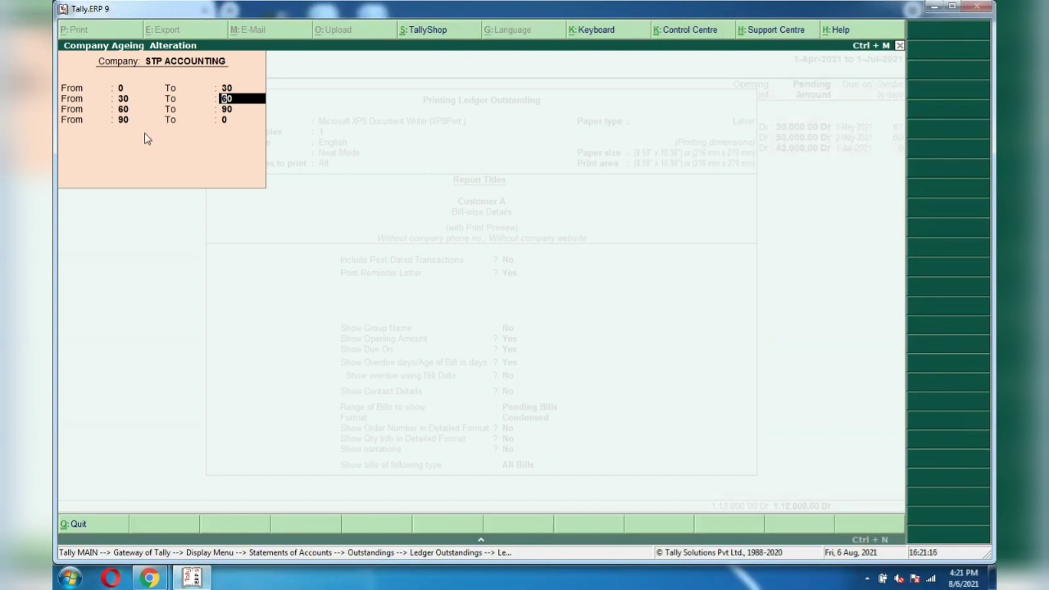
key("Return")
key("Return")
key("Return")
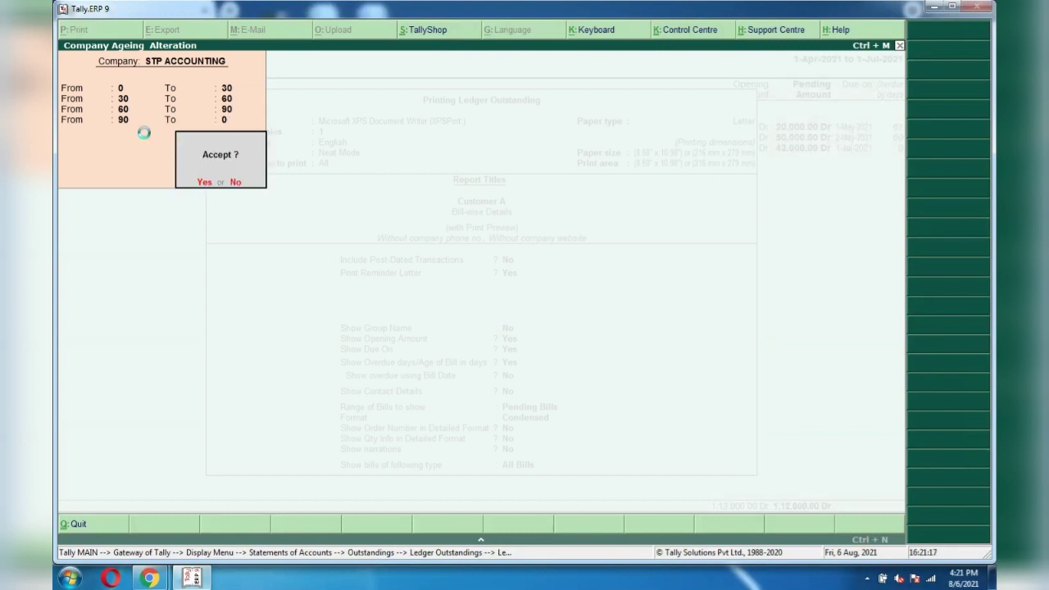
key("Return")
Step: Confirm the ageing periods and set the reminder letter's Designation of Signing Authority to Accountant
key("Return")
key("Return")
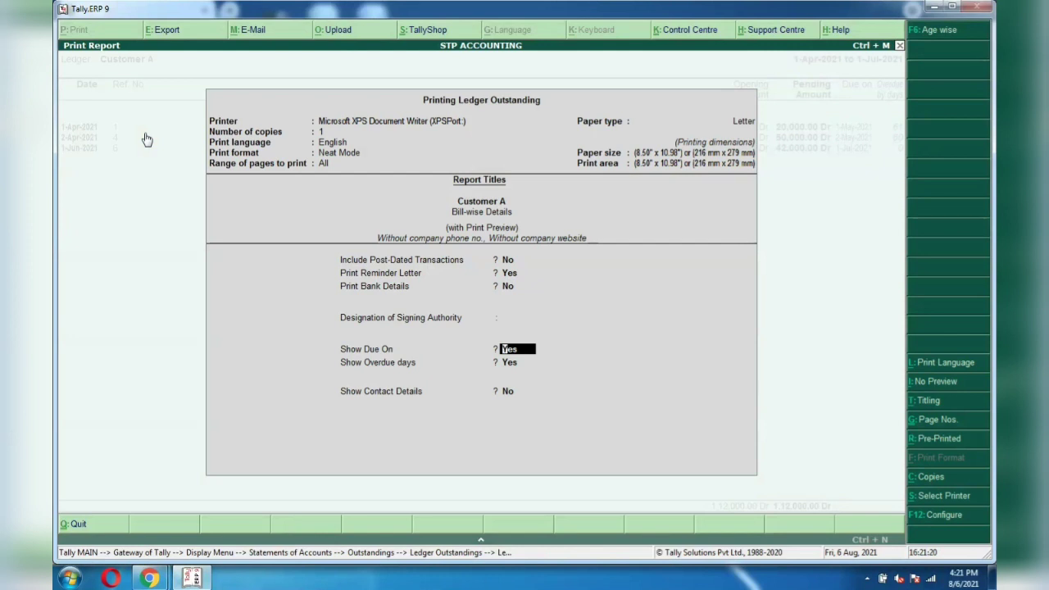
key("Up")
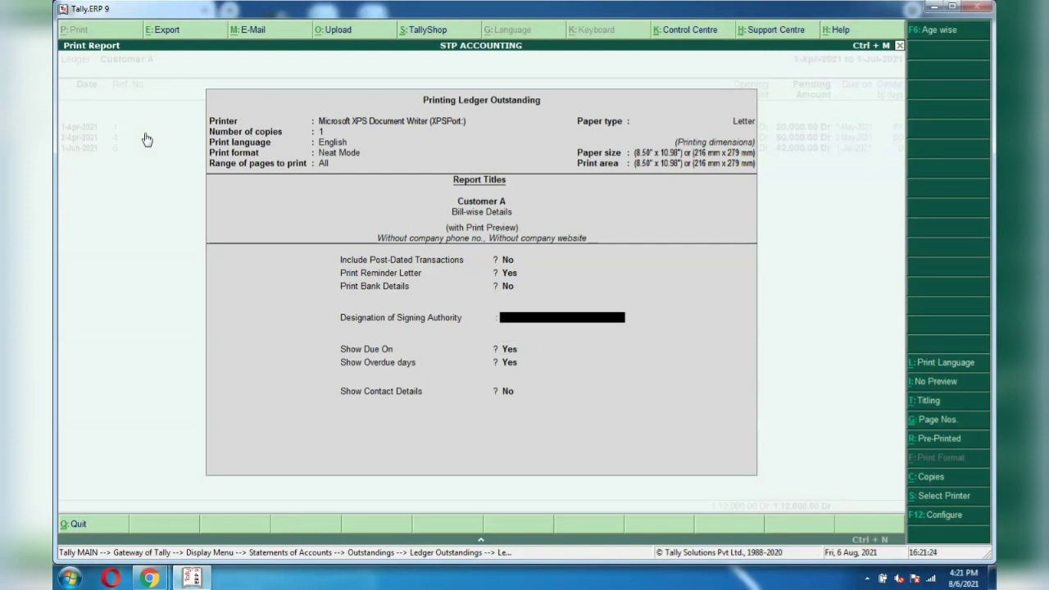
type("Accountant")
key("Return")
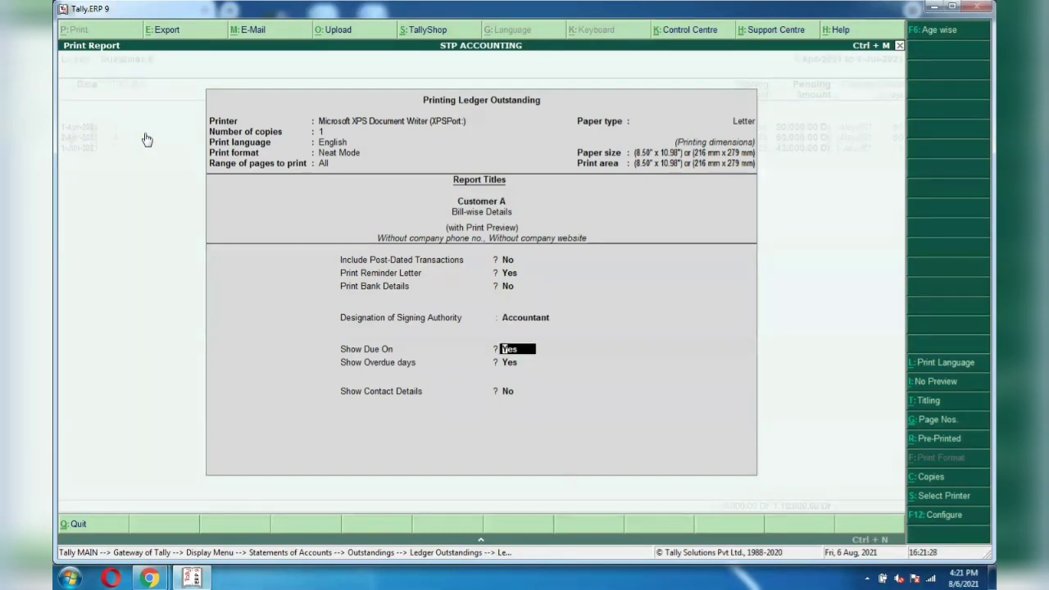
Step: Preview the reminder letter with due dates and overdue days, enlarge it for reading, and return to Customer A's outstandings
key("Return")
key("Return")
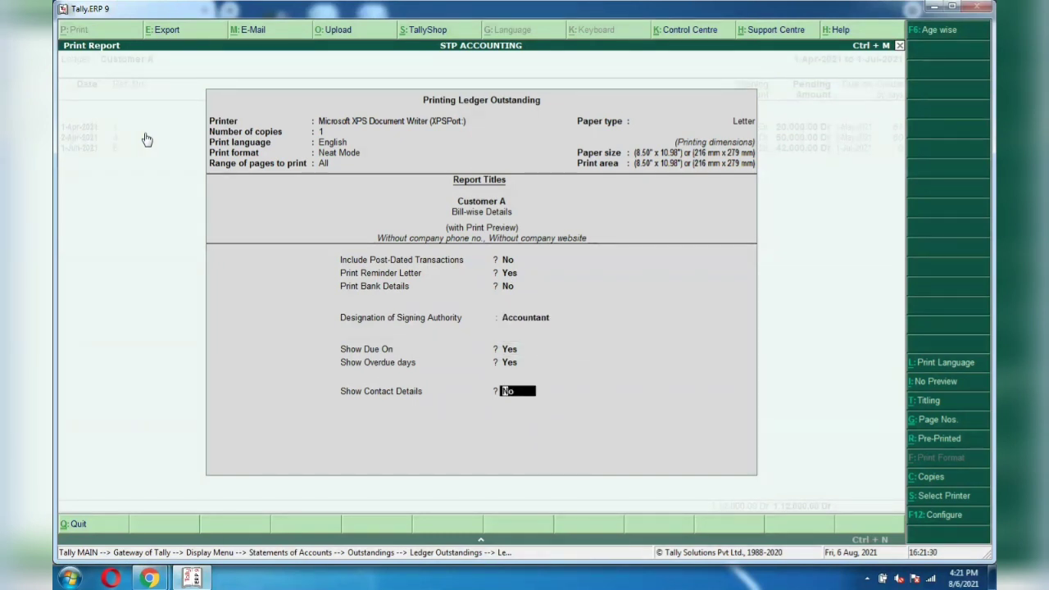
key("y")
key("Return")
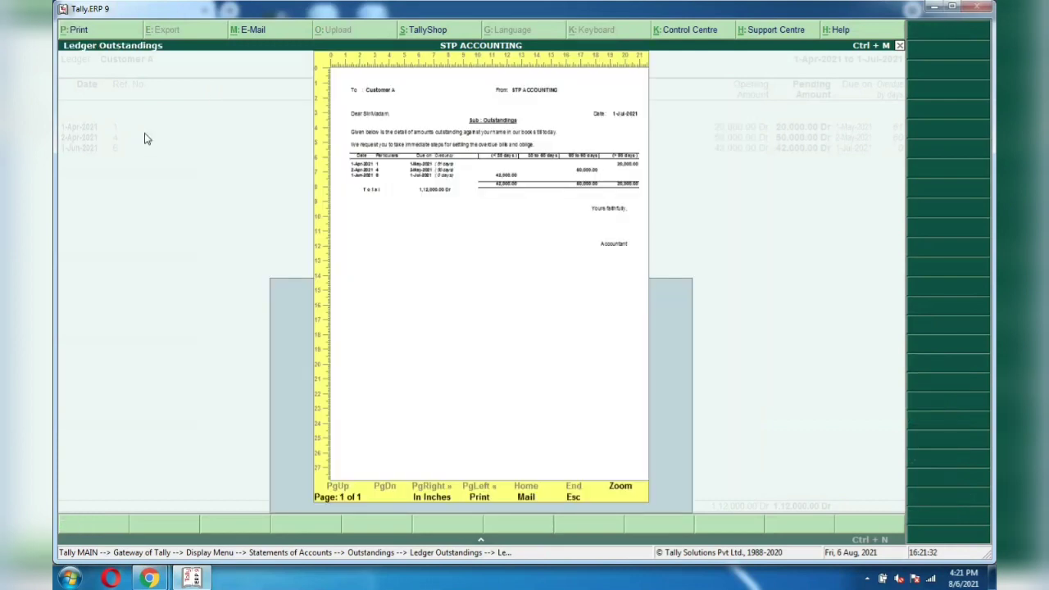
key("alt+z")
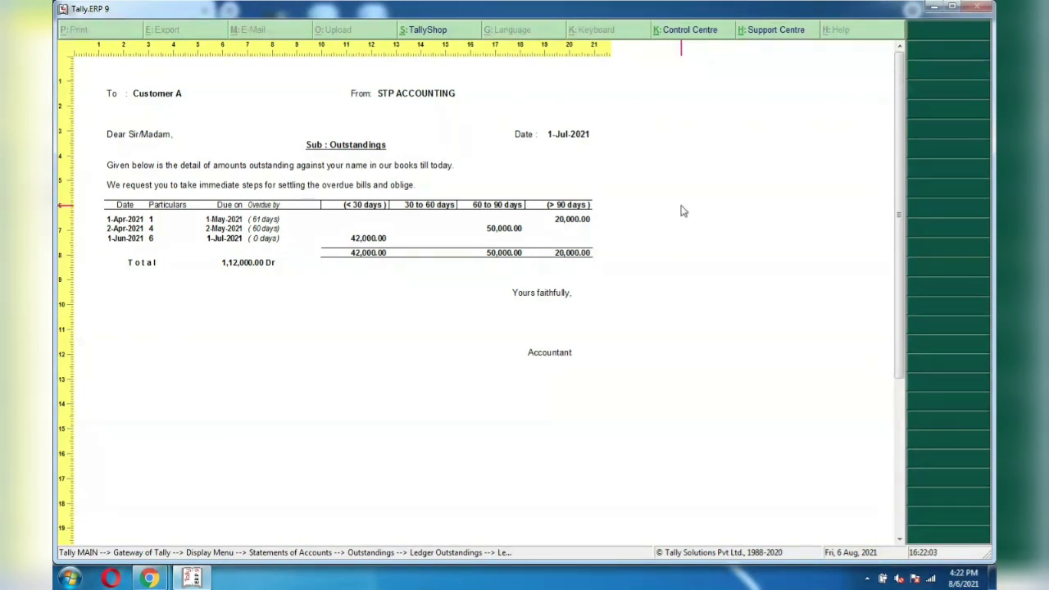
key("Escape")
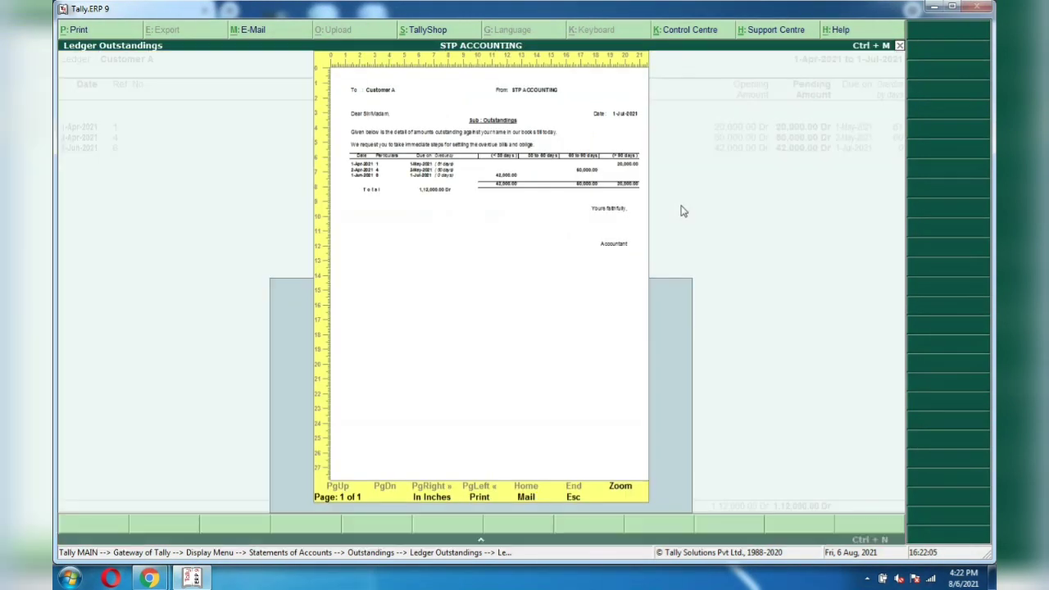
key("Escape")
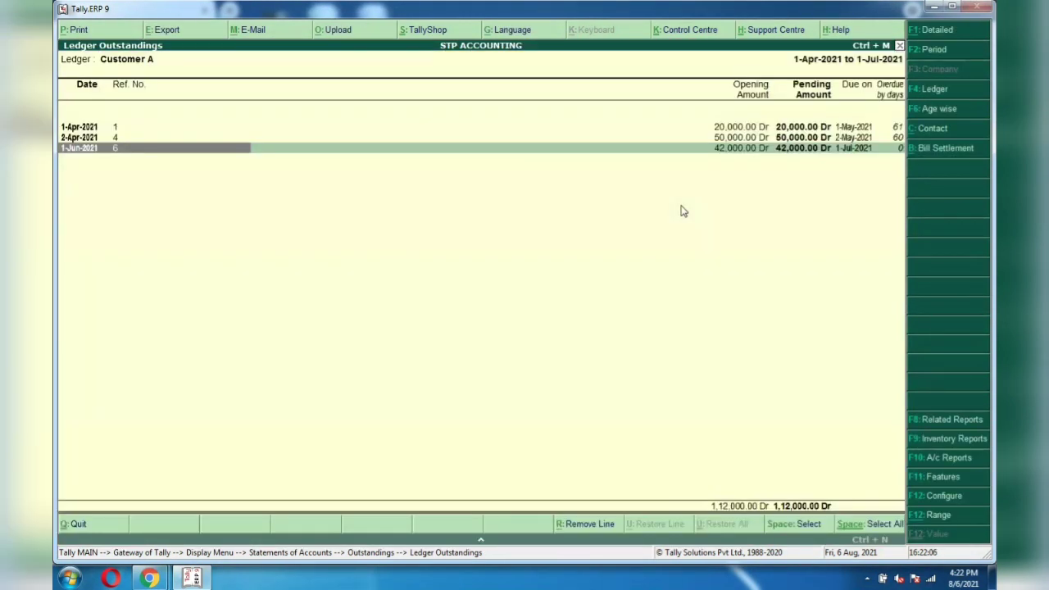
left_click(941, 151)
key("Escape")
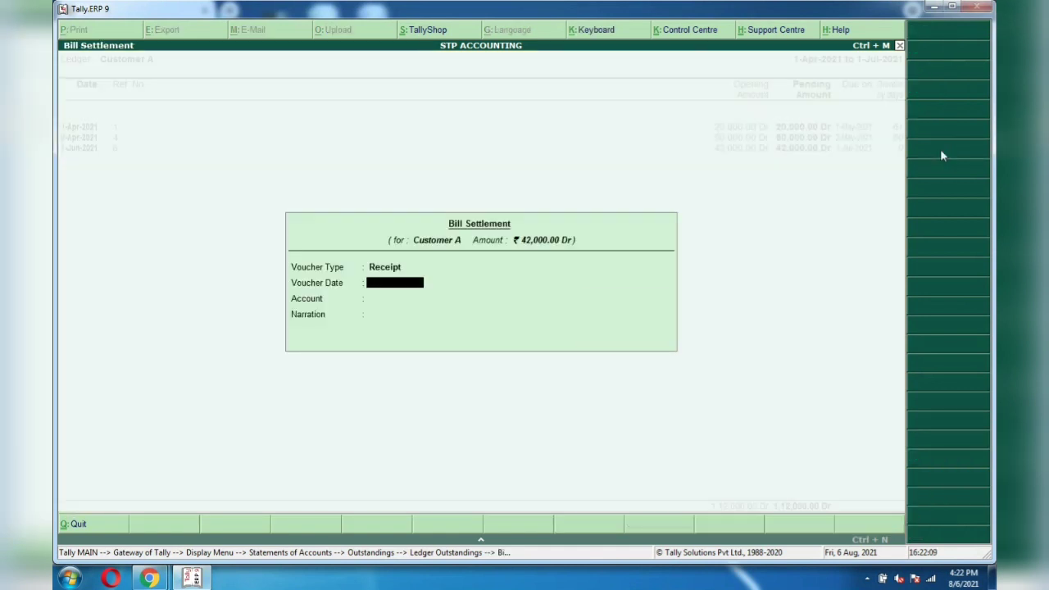
key("Escape")
key("y")
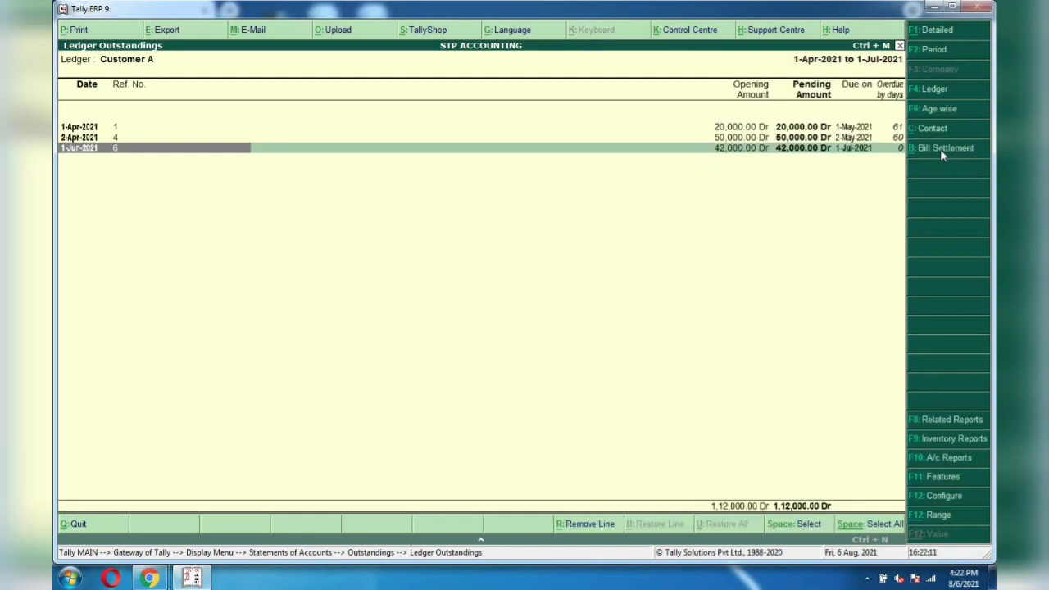
Step: View the ledger outstandings of CUSTOMER B, Customer C and Customer D one after another
key("Escape")
key("Down")
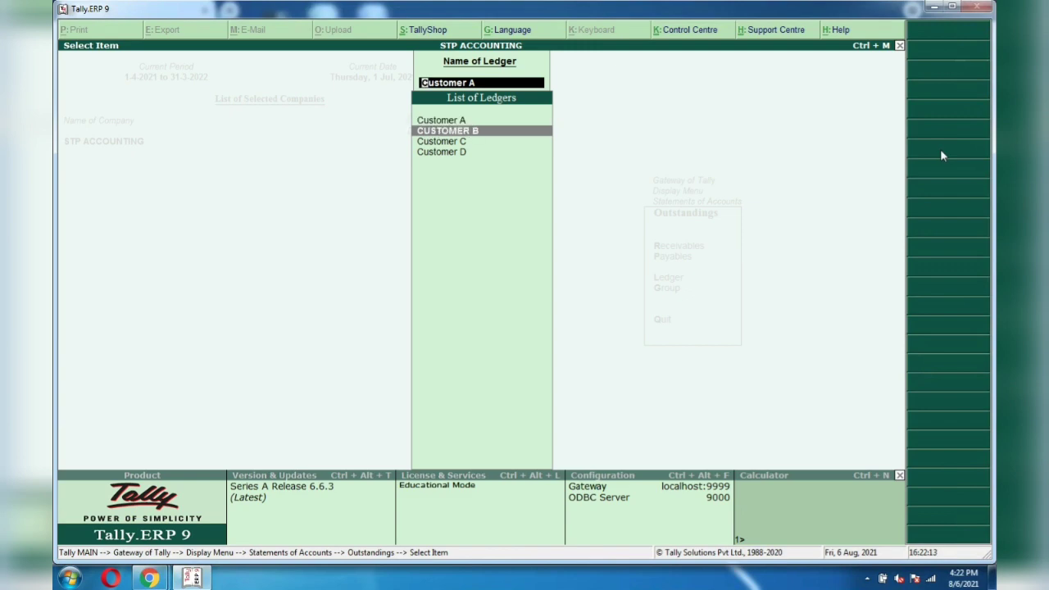
key("Return")
key("Escape")
key("Down")
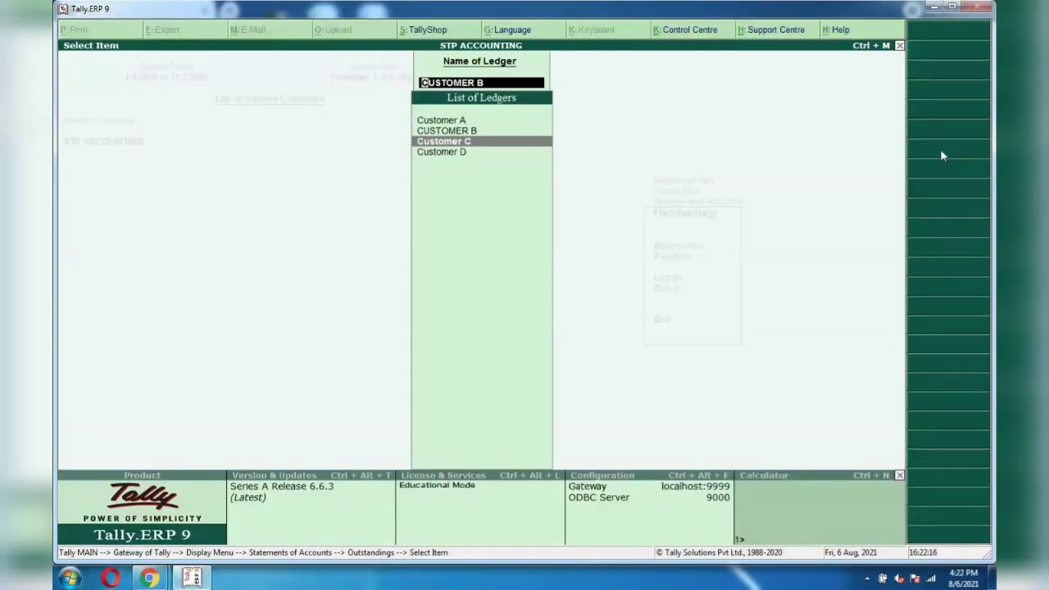
key("Return")
key("Escape")
key("Down")
key("Return")
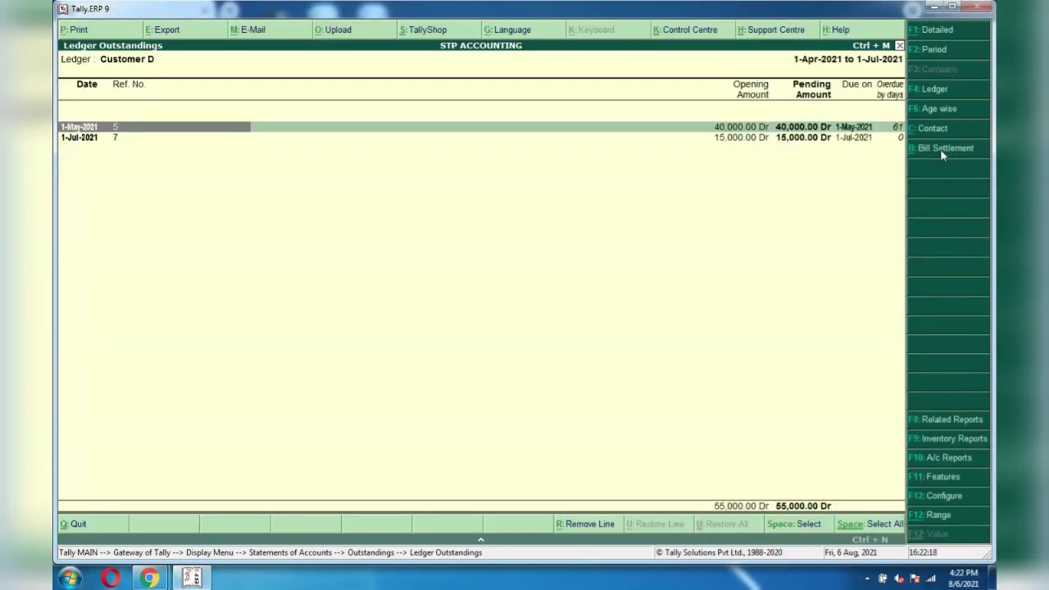
Step: View the print preview of Customer D's ledger outstandings and return to the report
key("alt+p")
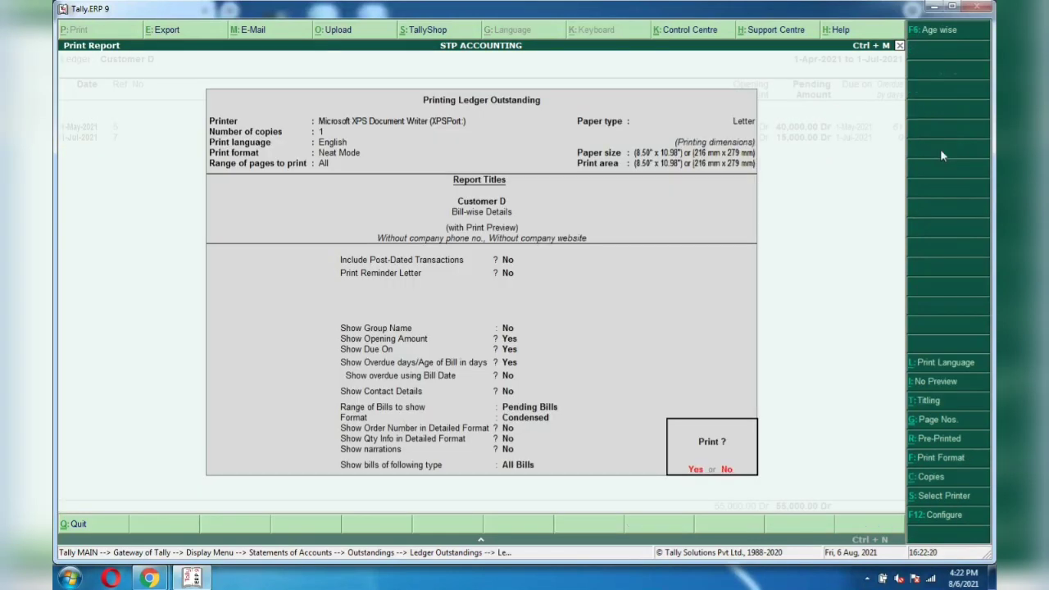
key("Return")
key("Escape")
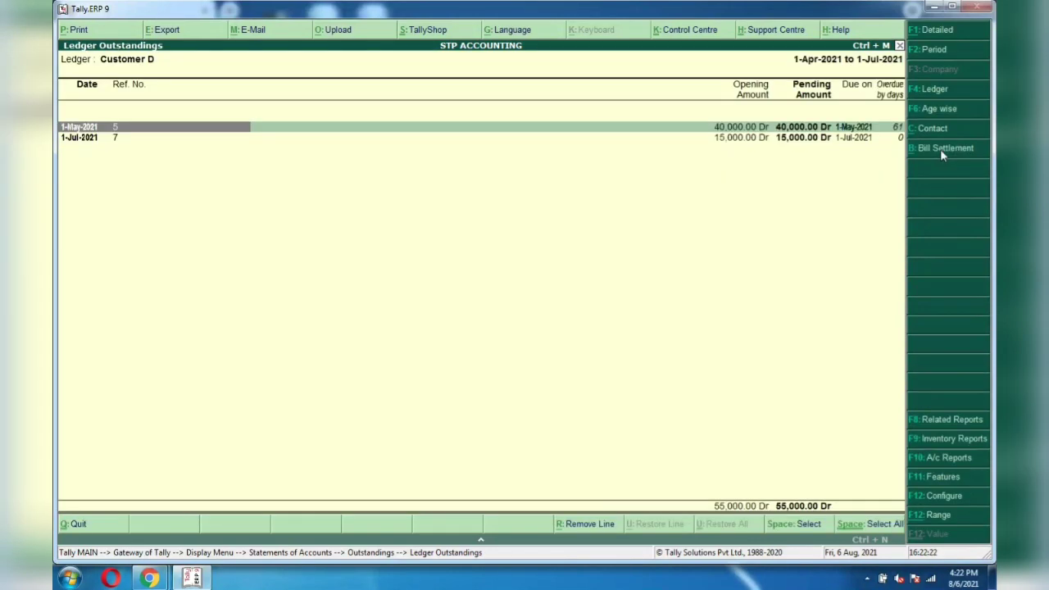
key("alt+p")
key("Escape")
Step: Return to the Gateway of Tally and open the Outstandings reports under Statements of Accounts
key("Escape")
key("Escape")
key("Escape")
key("Escape")
key("Escape")
key("Escape")
key("Escape")
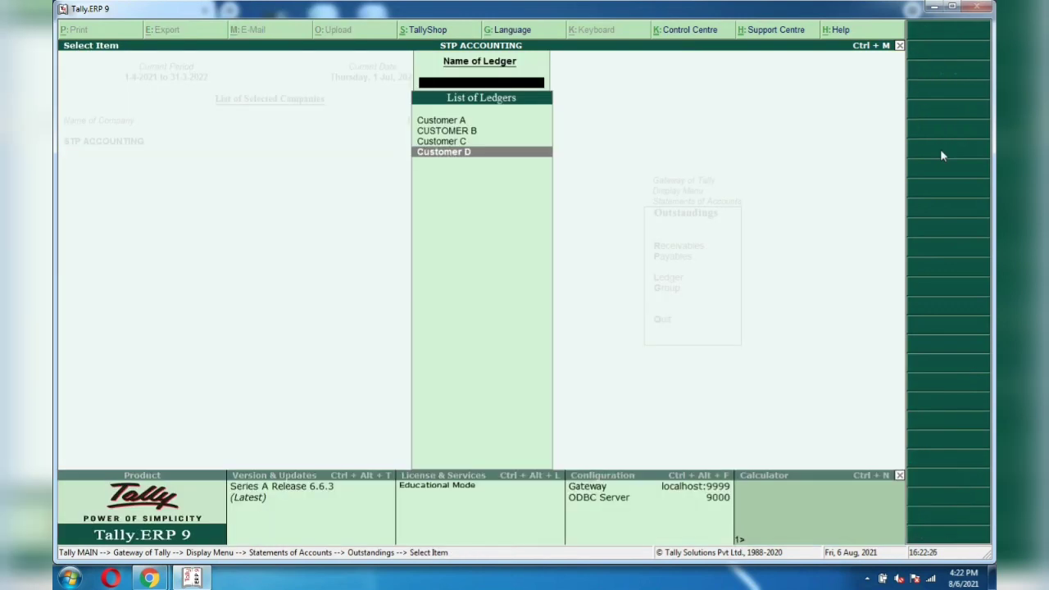
key("d")
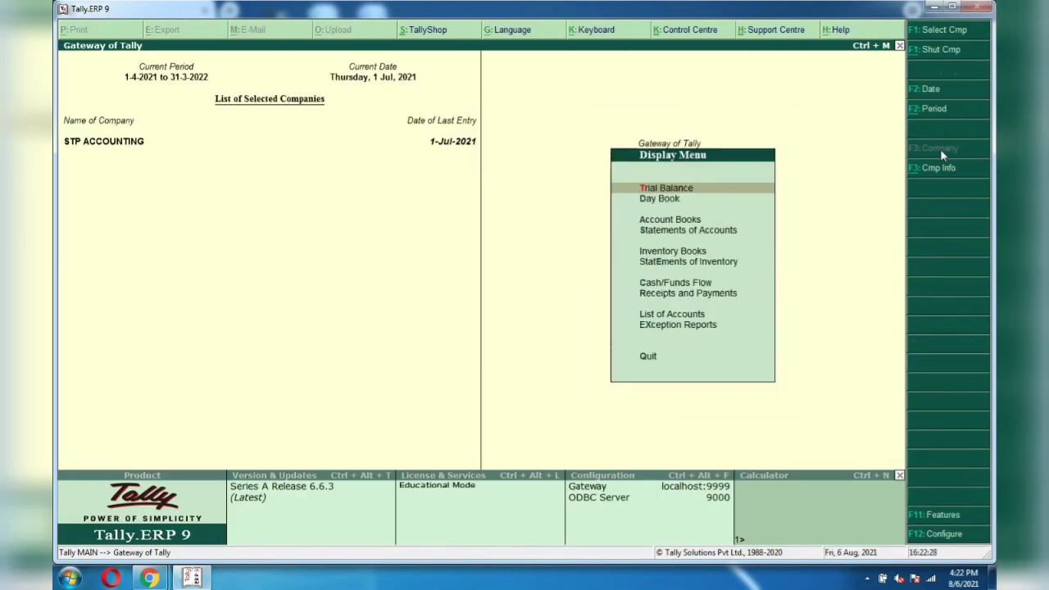
key("s")
key("Return")
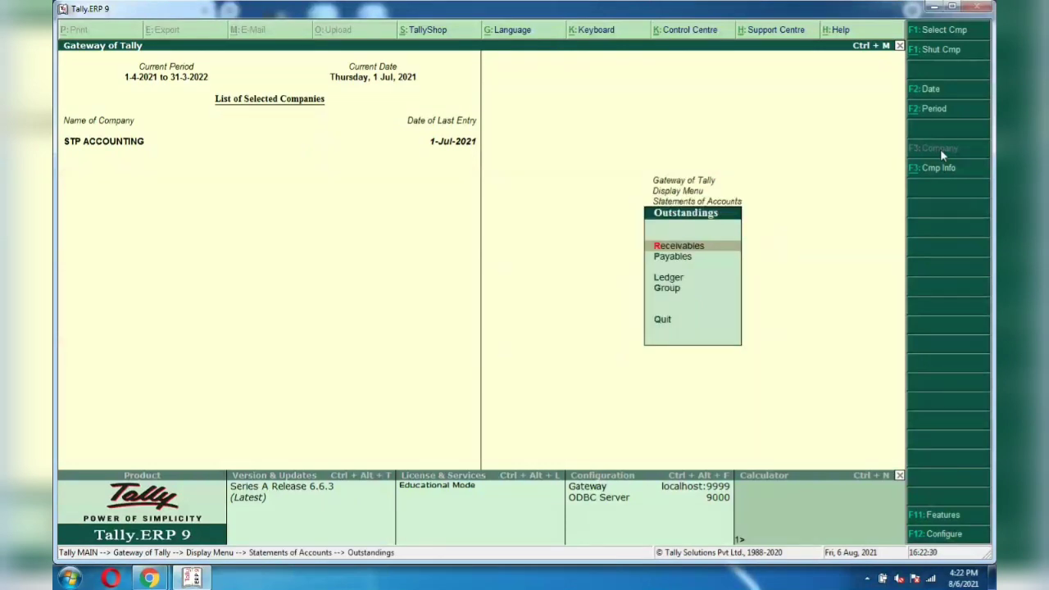
Step: View the group outstandings of Sundry Creditors and return to the group selection
key("Down")
key("Down")
key("Down")
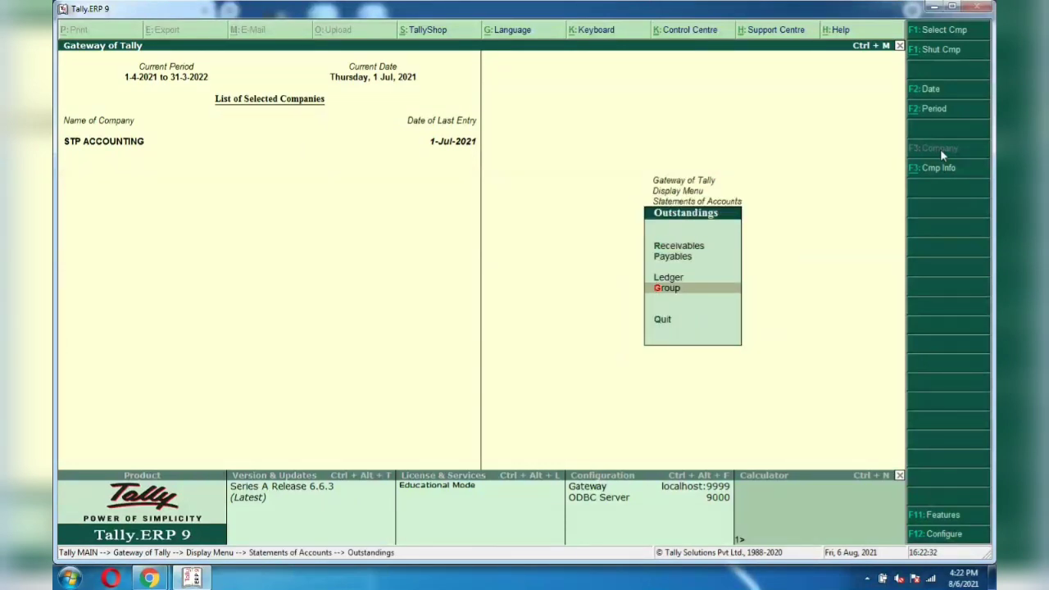
key("Return")
key("Down")
key("Up")
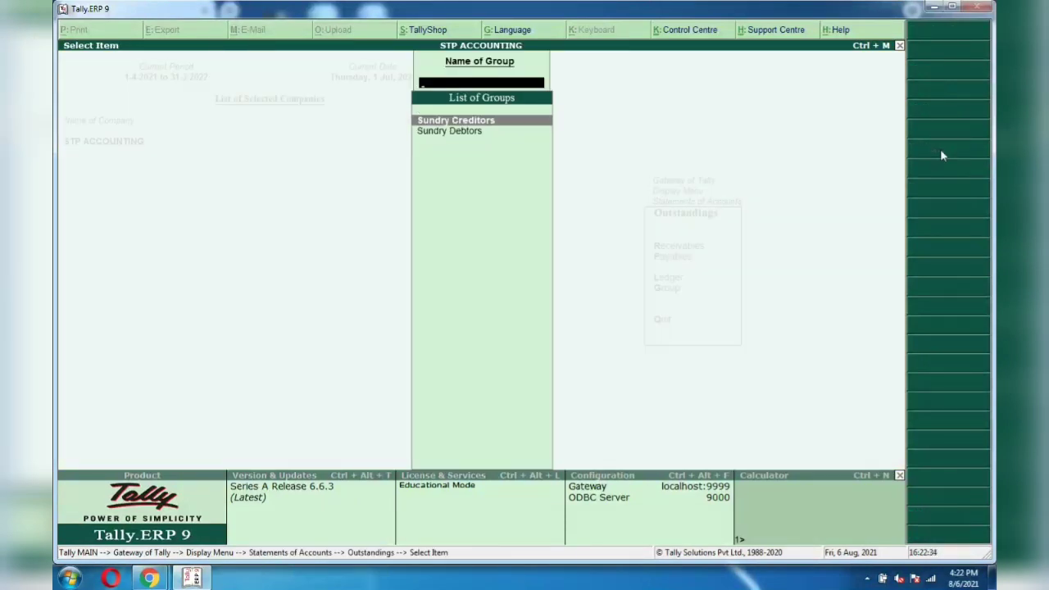
key("Return")
key("Escape")
Step: Open the group outstandings of Sundry Debtors and go through each customer's pending bills
key("Down")
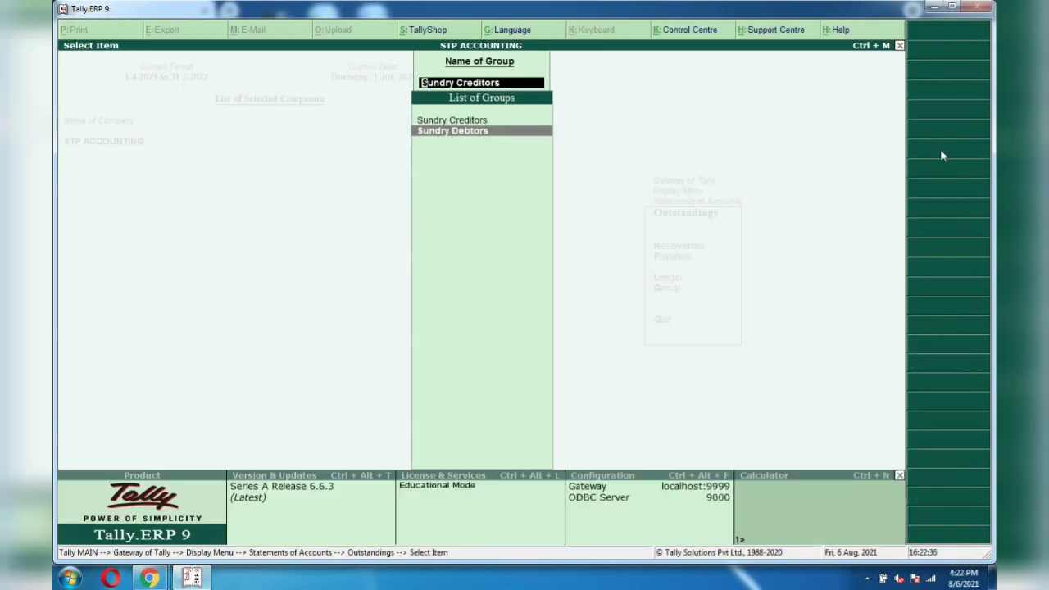
key("Return")
key("Down")
key("Down")
key("Down")
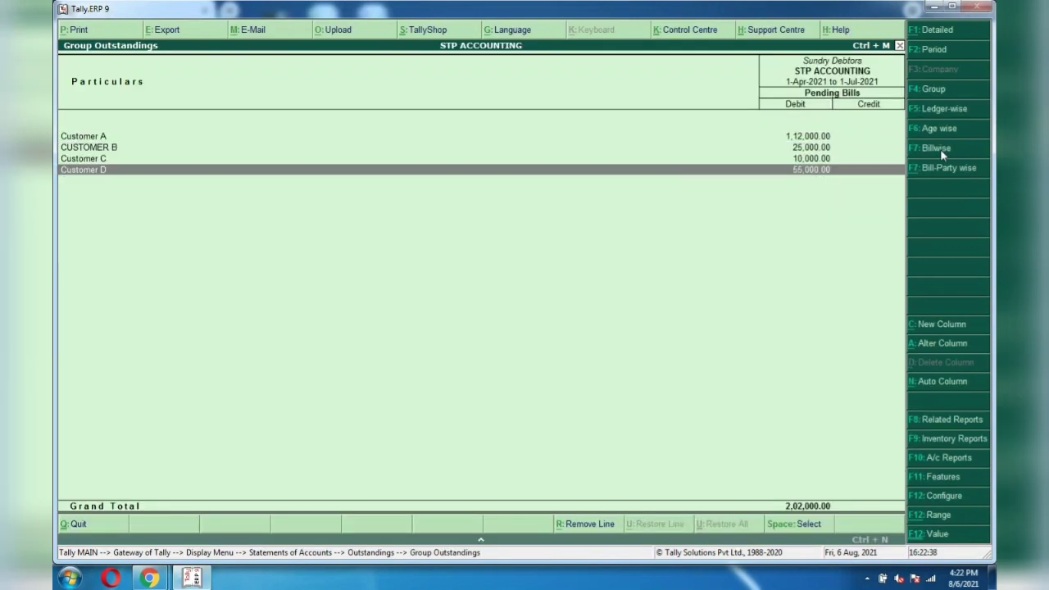
key("Up")
key("Up")
key("Up")
Step: Examine the Sundry Debtors outstandings bill-wise, then reopen the group's summary report
key("F7")
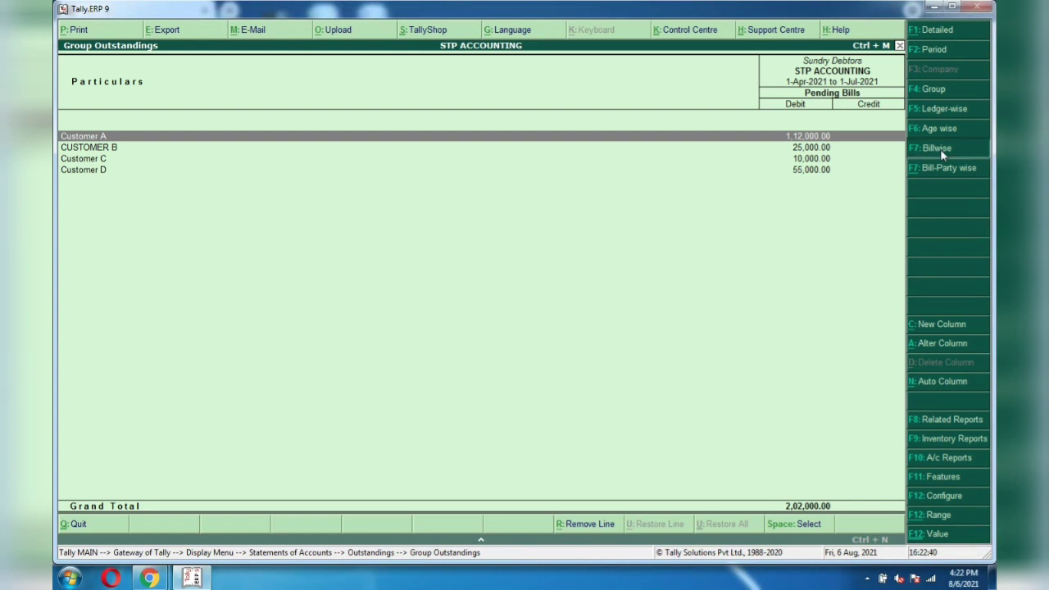
key("Down")
key("Down")
key("Down")
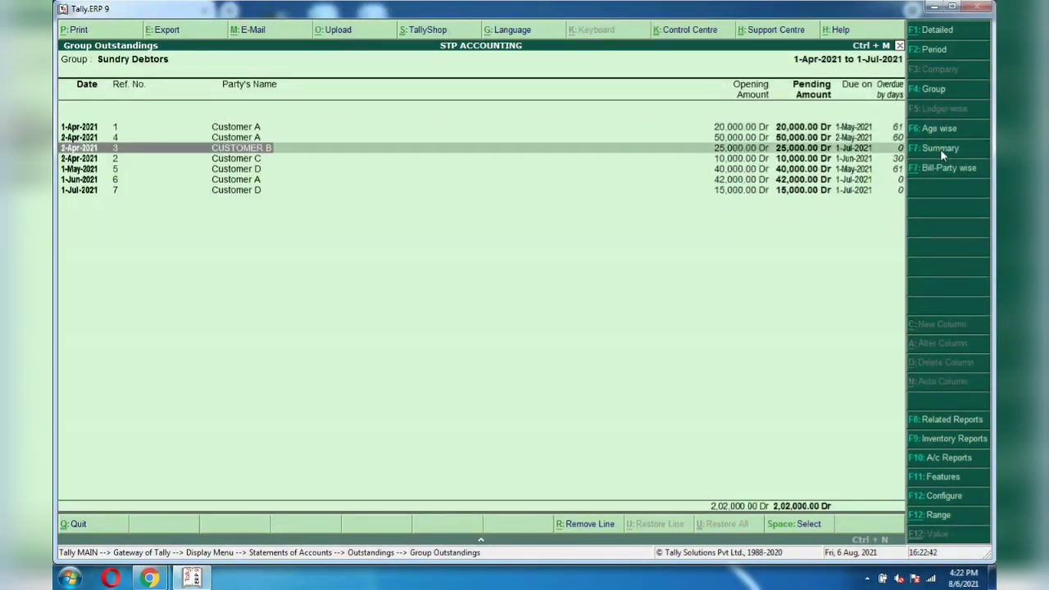
key("Escape")
key("Return")
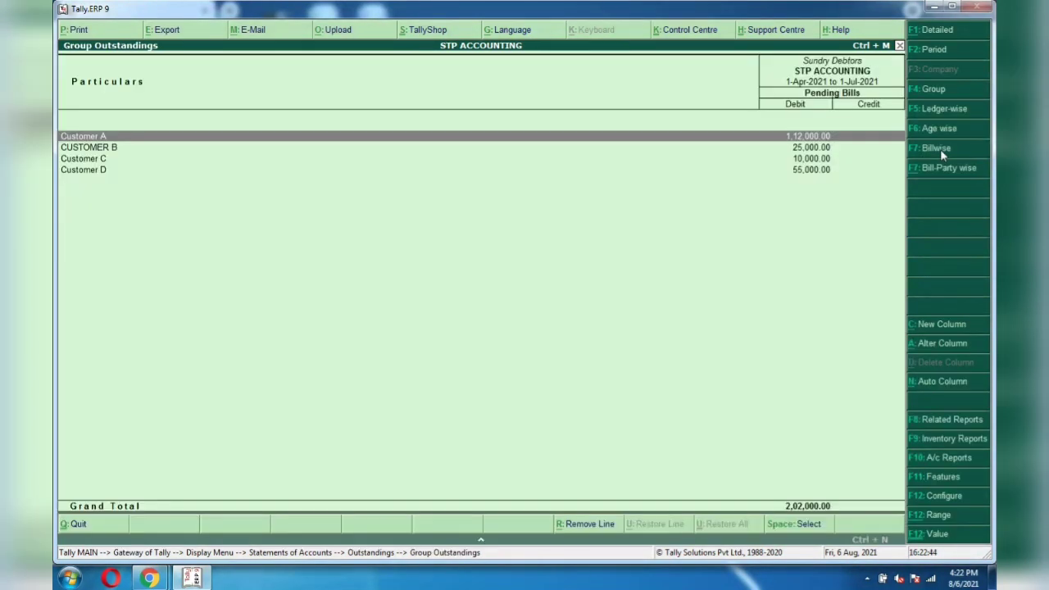
Step: Examine the Sundry Debtors bills grouped bill-party wise, then reopen the group's summary report
left_click(933, 169)
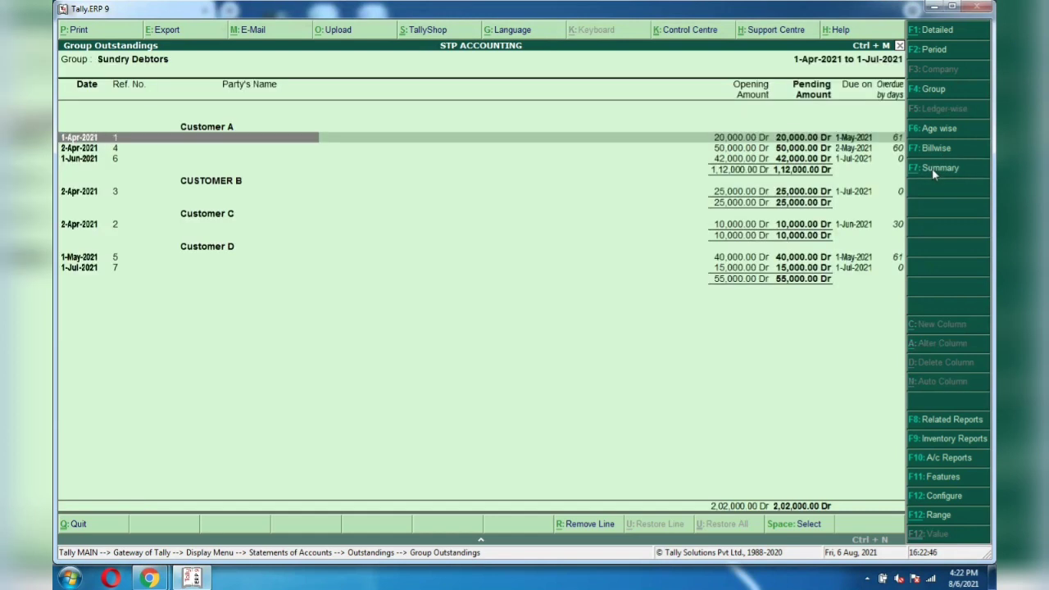
key("Down")
key("Down")
key("Escape")
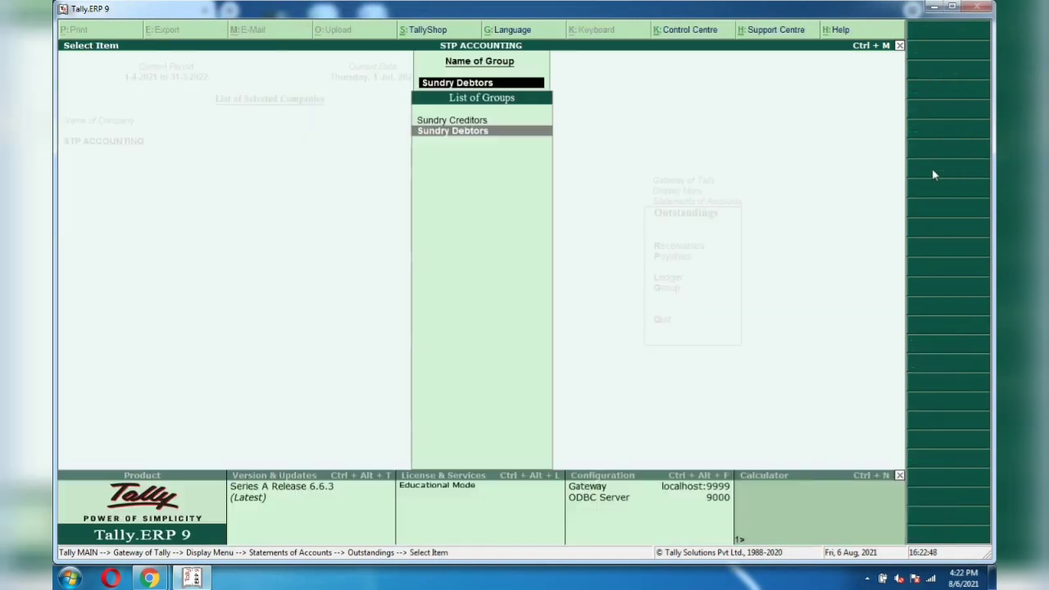
key("Return")
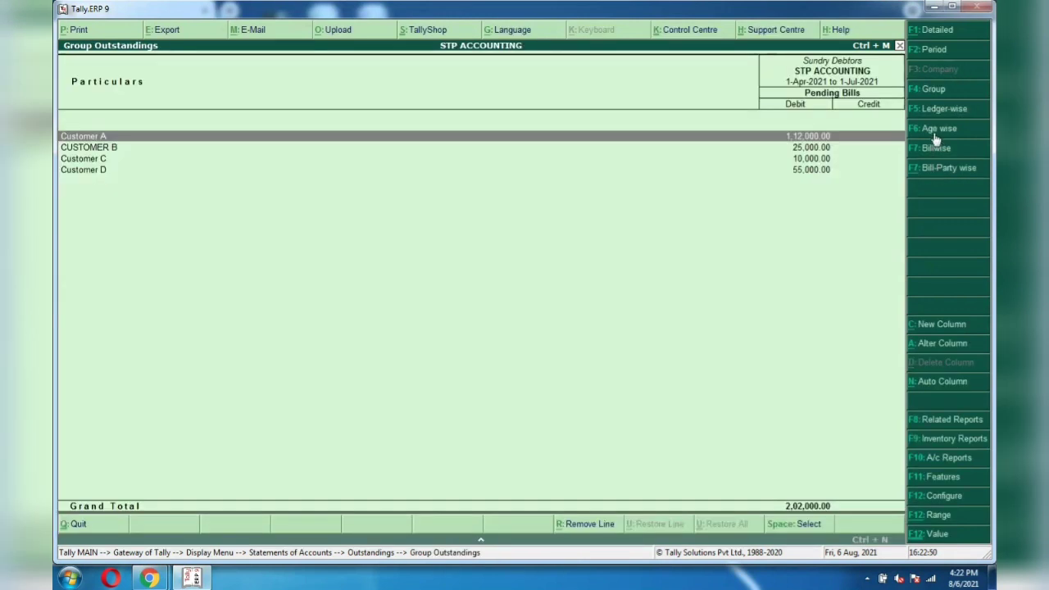
Step: Show the Sundry Debtors outstandings age-wise by bill date, with ageing periods ending at 30, 60, 90 and 365 days
left_click(932, 128)
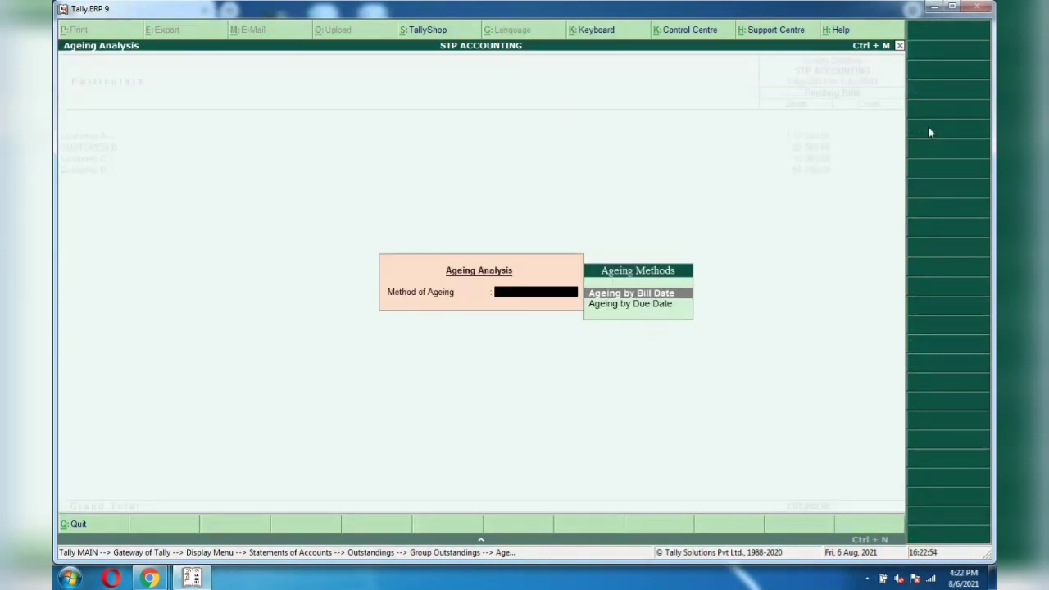
key("Return")
key("Return")
key("Return")
key("Return")
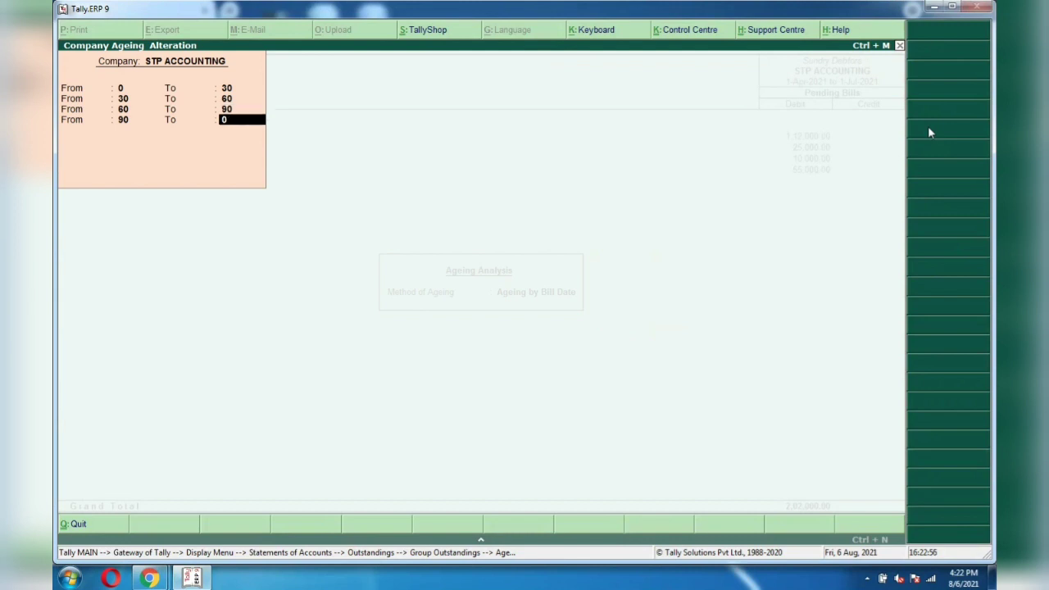
key("Return")
key("Escape")
key("Return")
key("BackSpace")
key("Return")
key("Return")
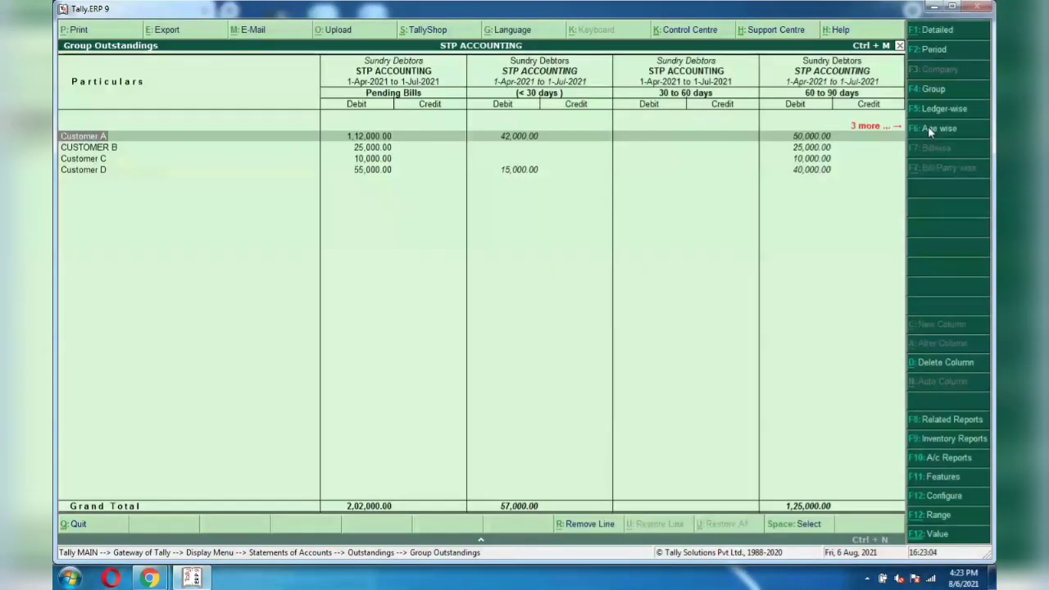
Step: Examine Customer A's outstanding amounts across all ageing columns of the Sundry Debtors report, through to On Account
key("Right")
key("Right")
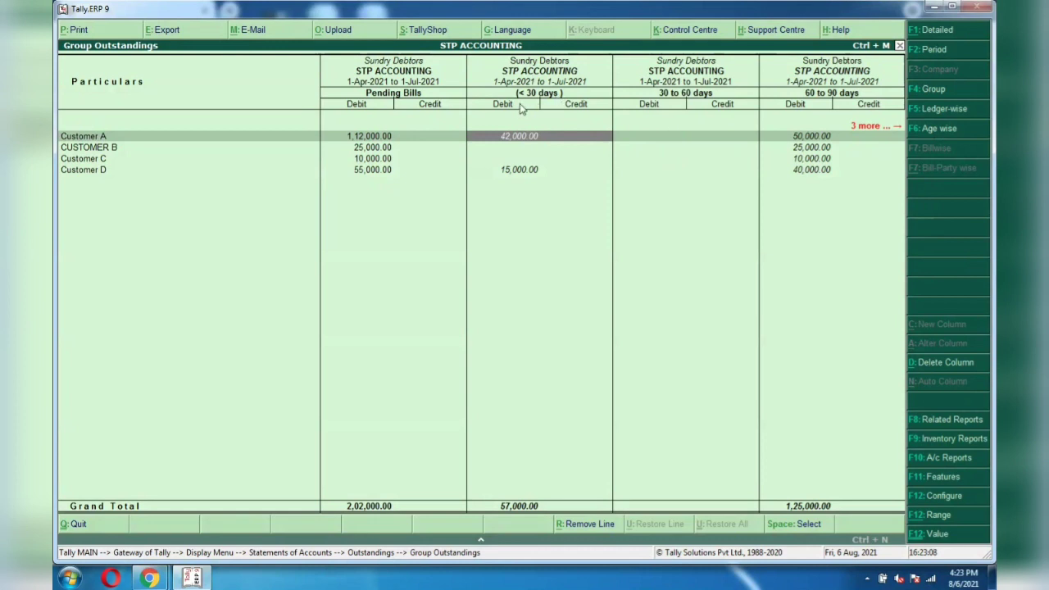
key("Right")
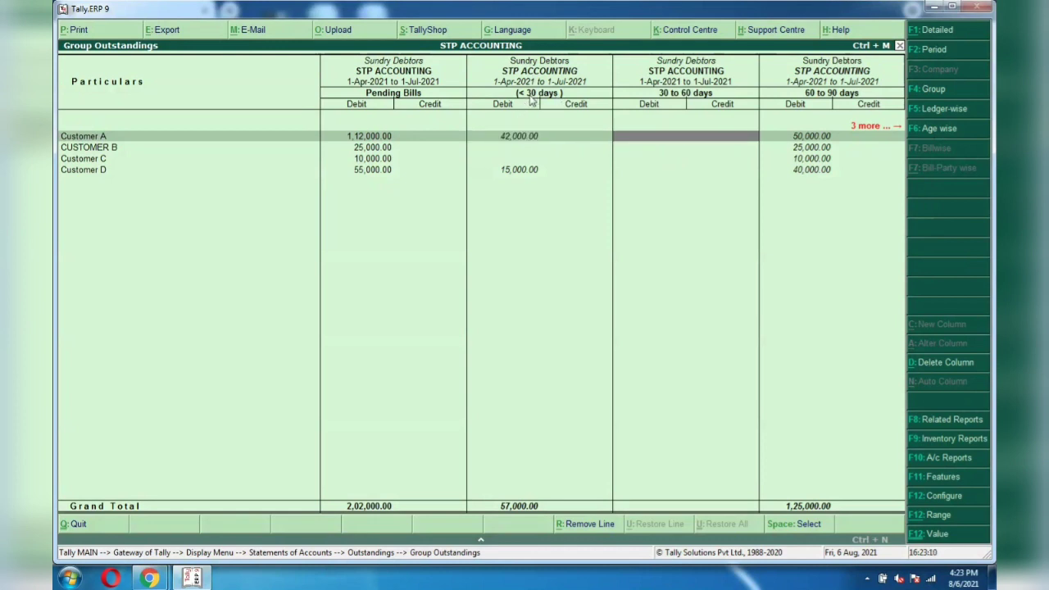
key("Right")
key("Right")
key("Right")
key("Right")
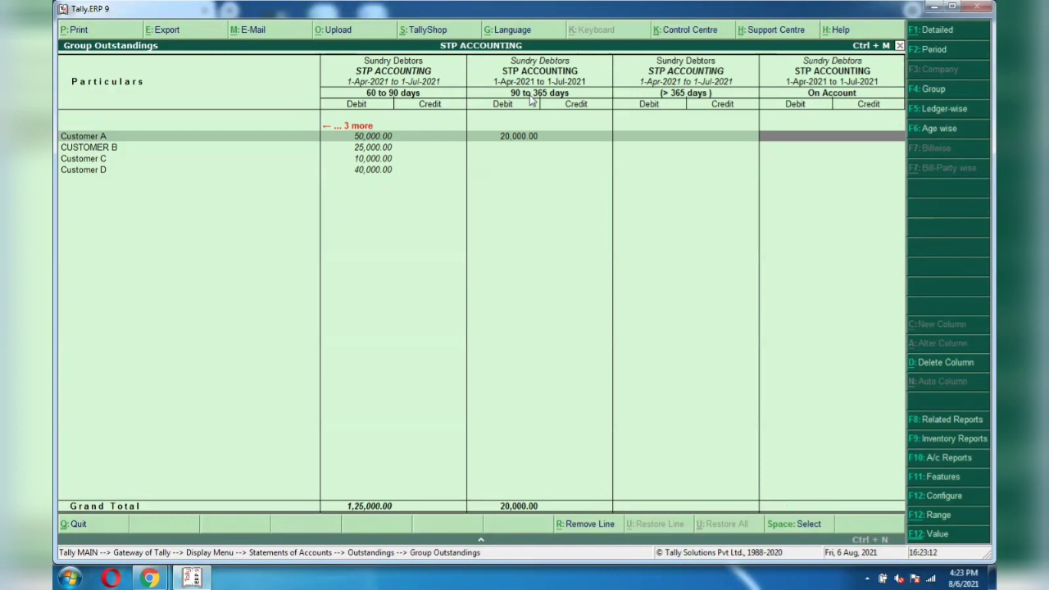
key("Left")
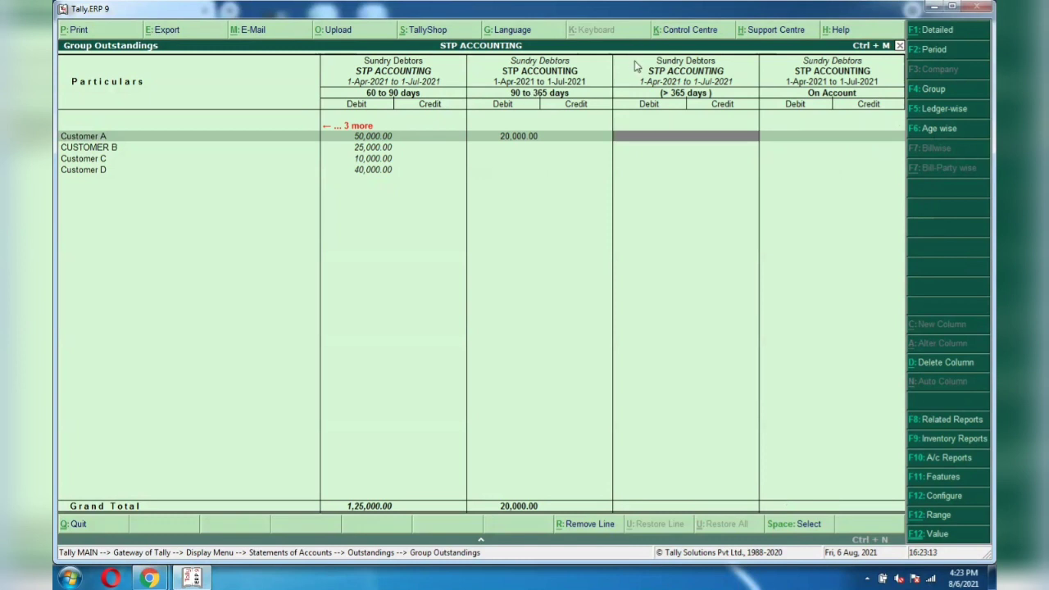
Step: Compare Customer A's pending bills total with its ageing columns, from over 365 days back to under 30 days and forward again
key("Left")
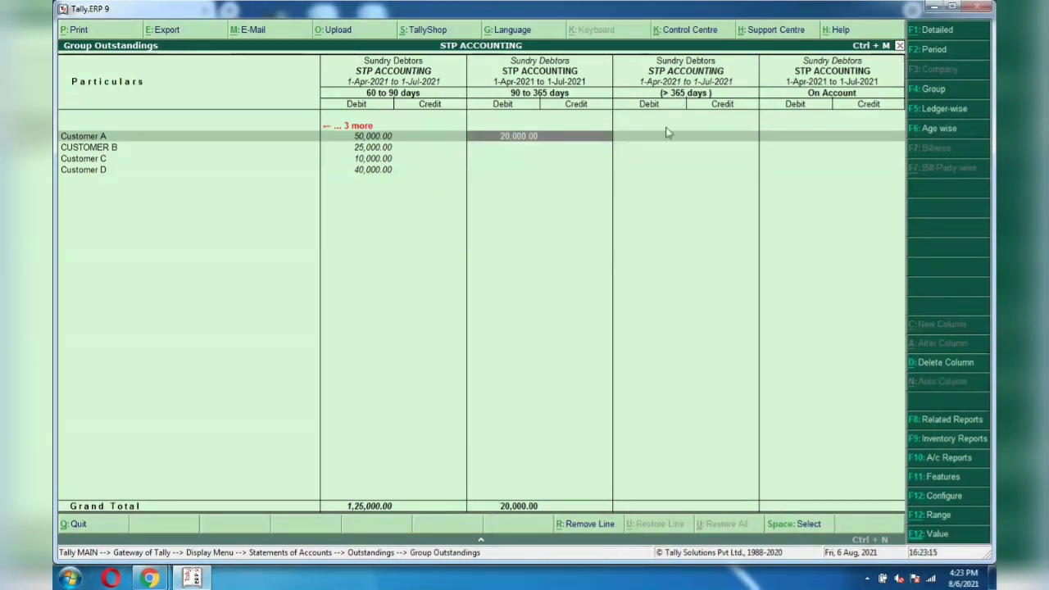
key("Left")
key("Left")
key("Left")
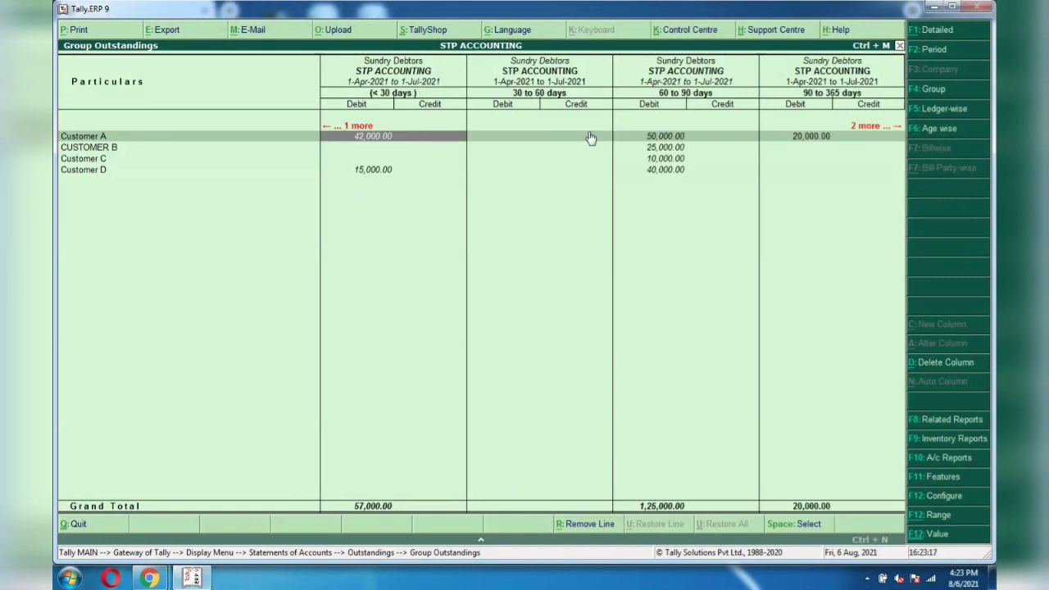
key("Left")
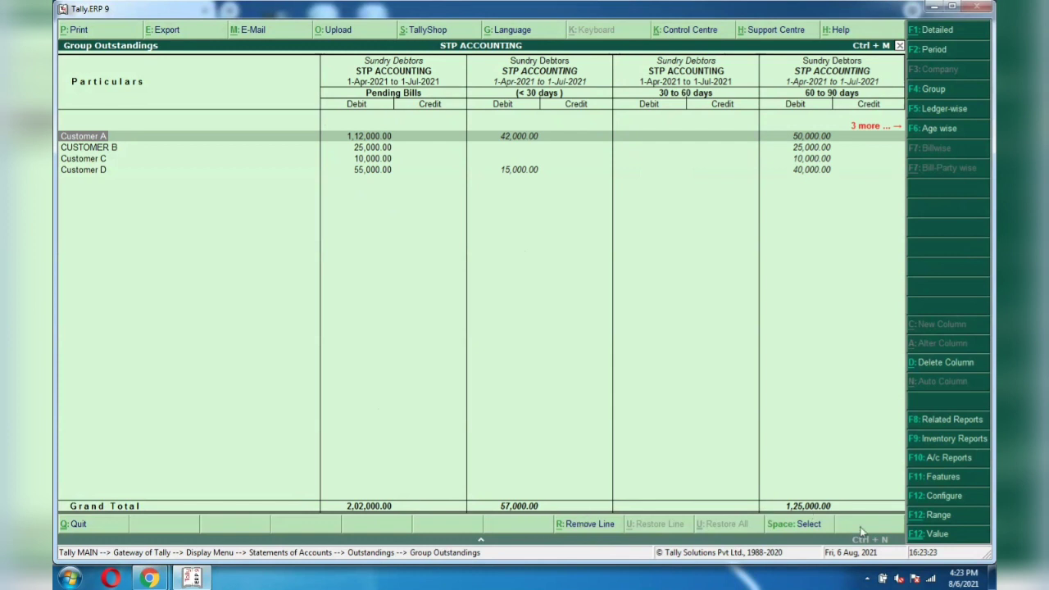
key("Right")
key("Right")
key("Right")
key("Right")
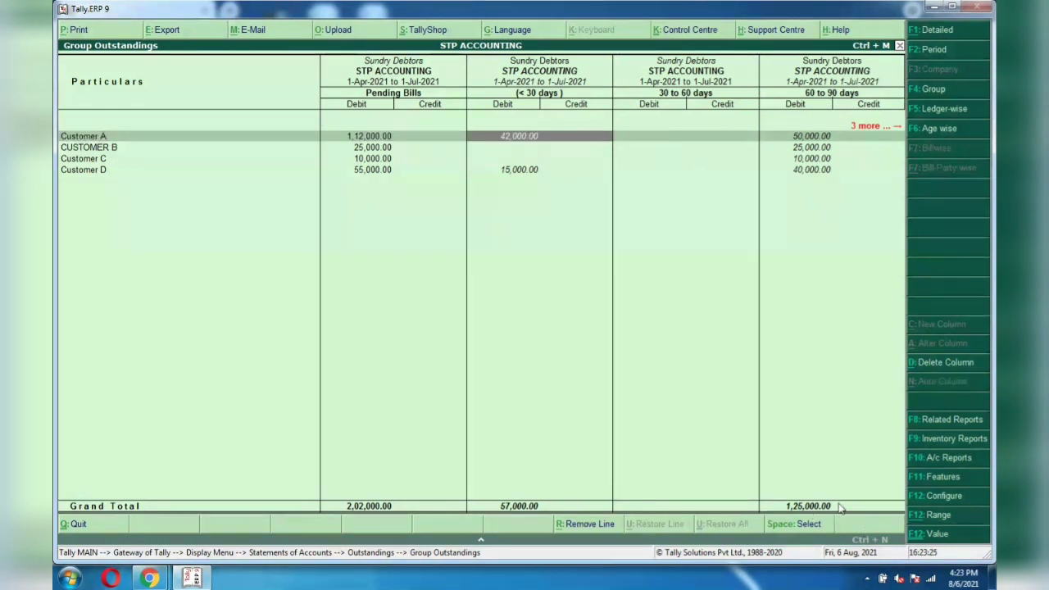
key("Right")
key("Right")
key("Right")
Step: Close the Sundry Debtors age-wise report and return to the Outstandings menu without choosing another group
key("Escape")
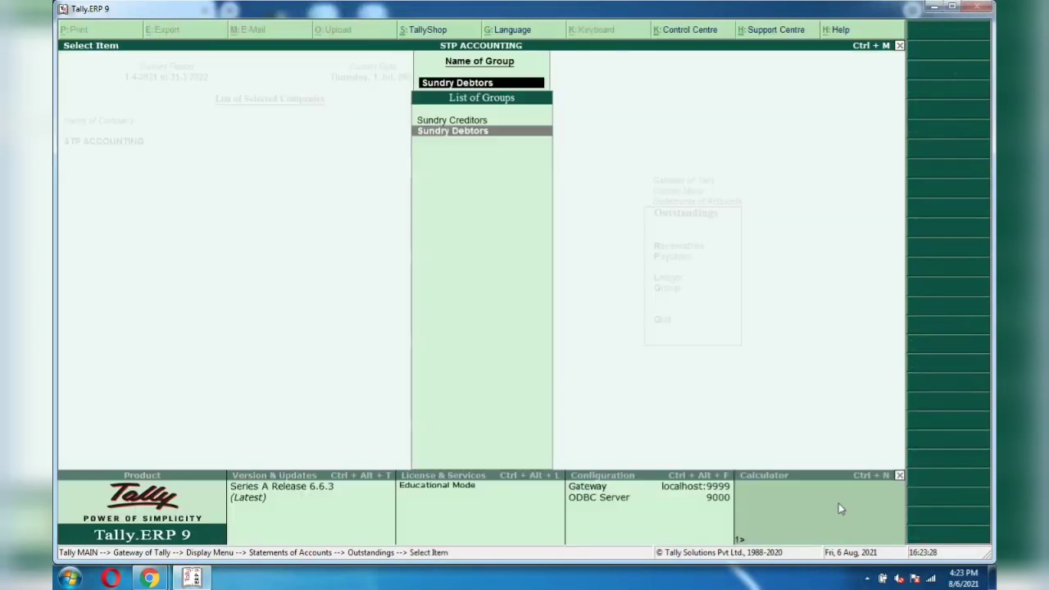
key("Escape")
key("Escape")
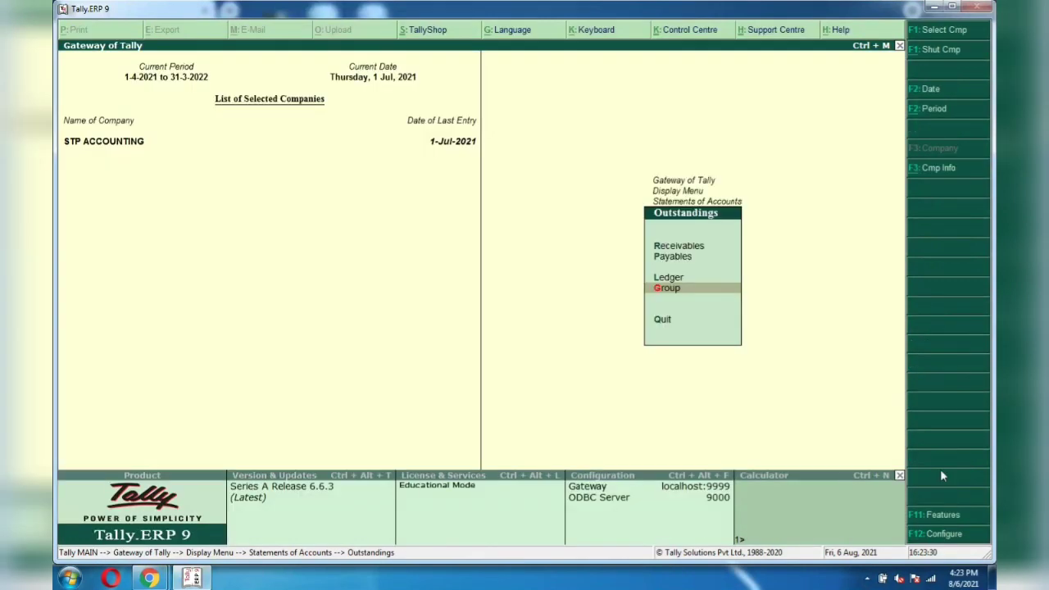
key("Return")
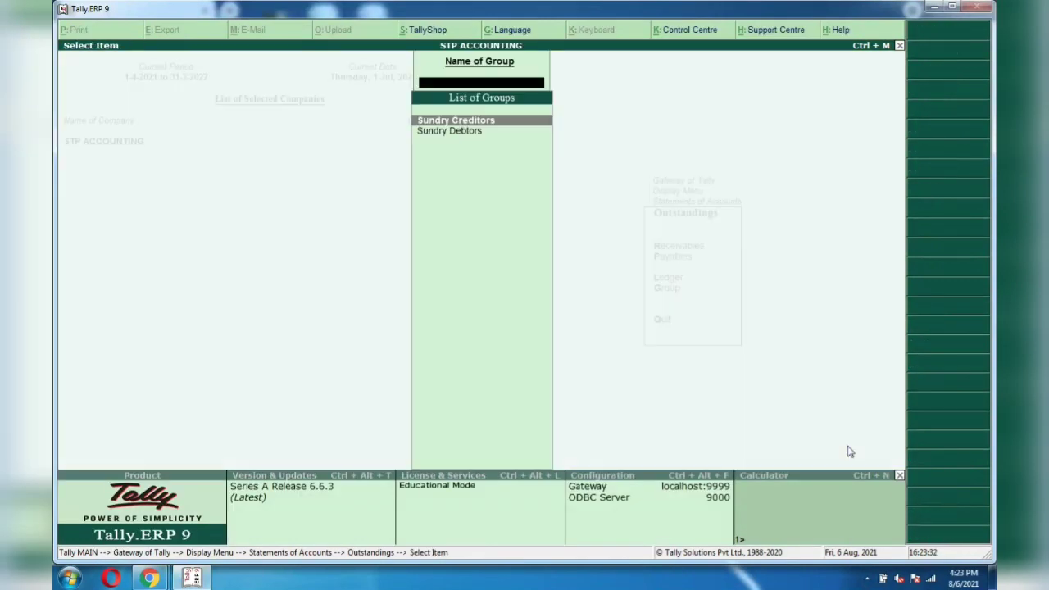
key("Escape")
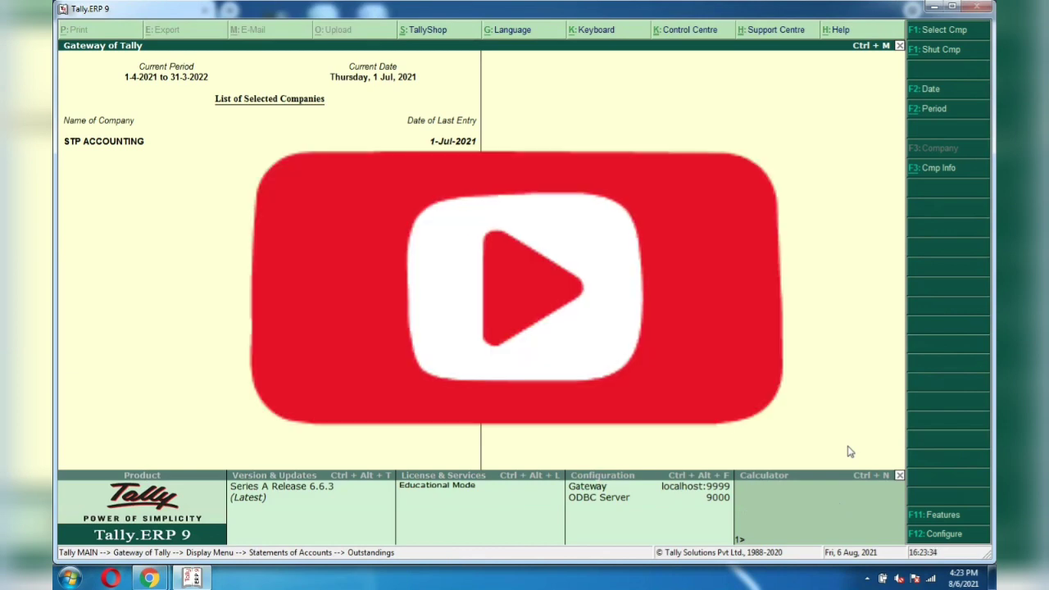